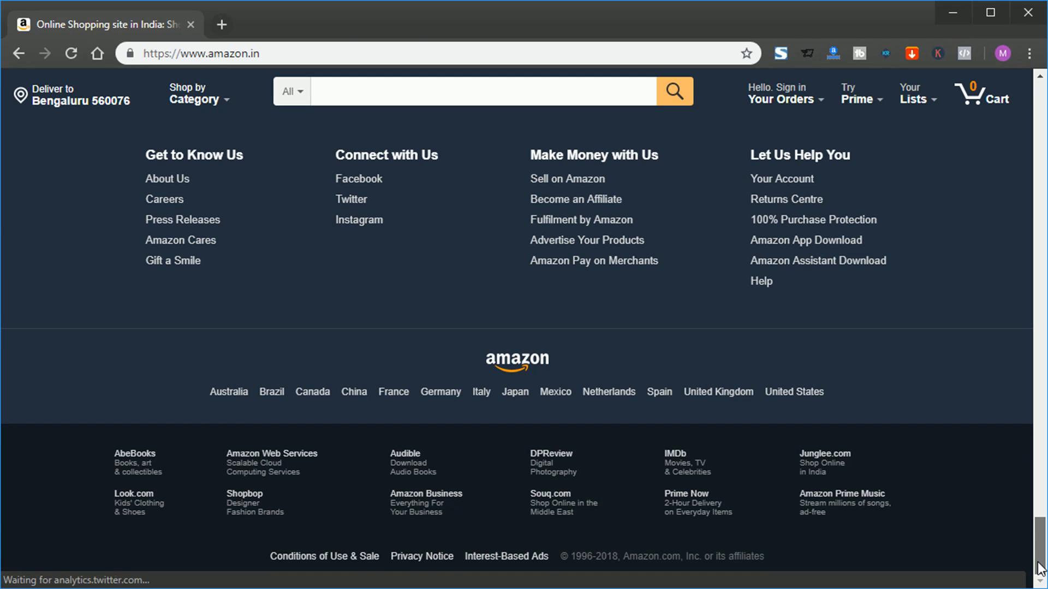
Step: Open the Sell on Amazon page from the site footer and look over the Professional and Individual selling plans
click(582, 183)
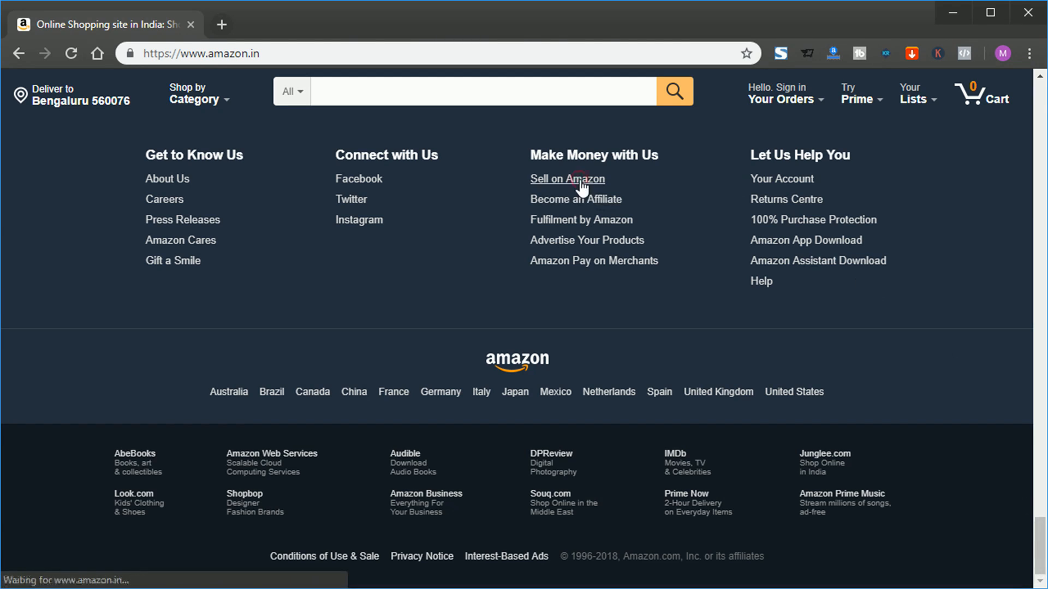
scroll(854, 252, down, 2)
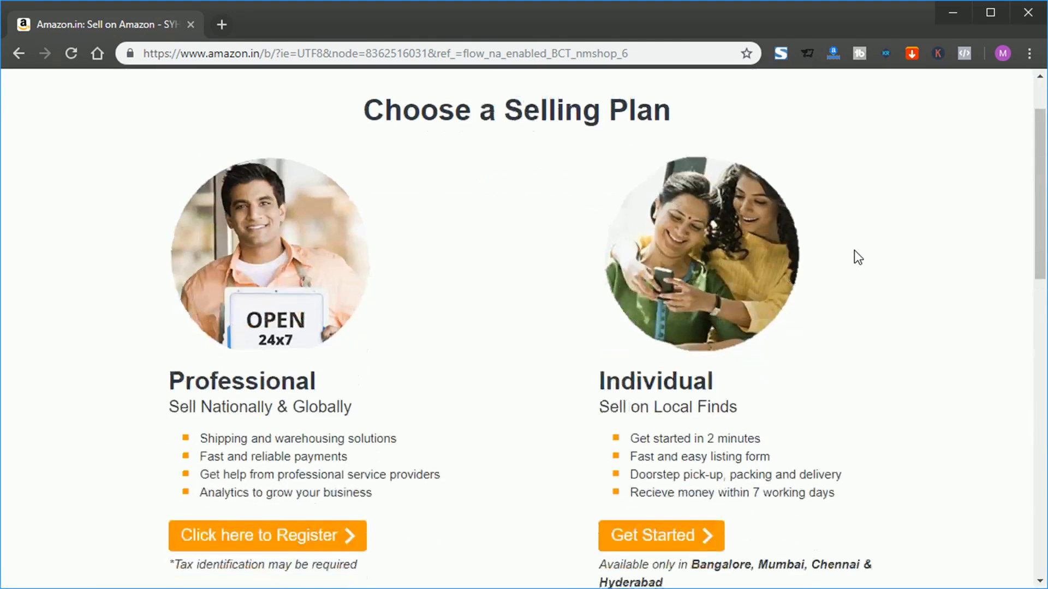
scroll(171, 365, down, 2)
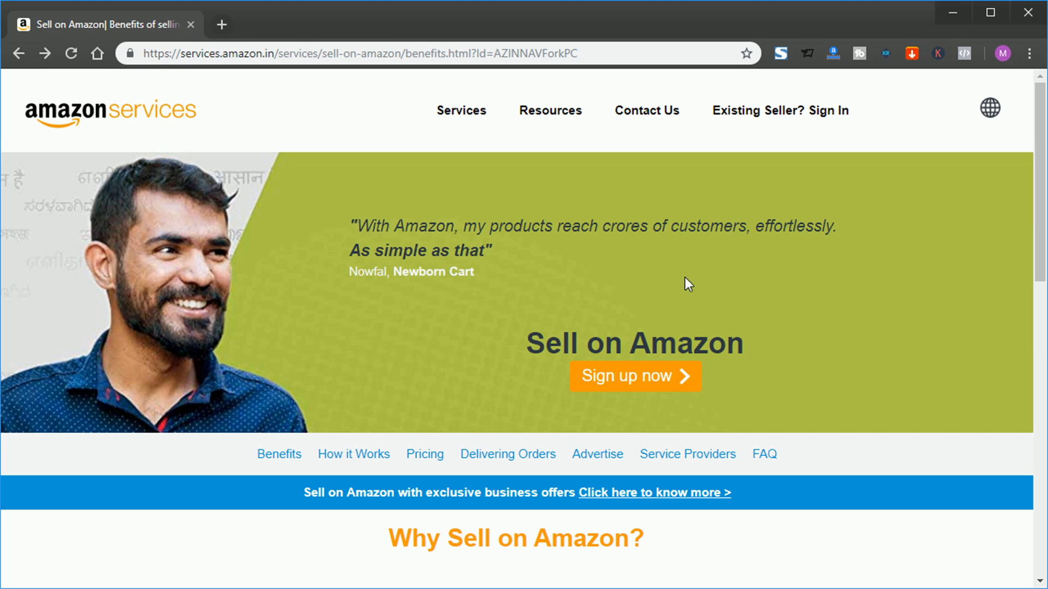
Step: Look through the Sell on Amazon benefits page, start signing up and continue the registration with the seller agreement accepted
scroll(693, 349, down, 3)
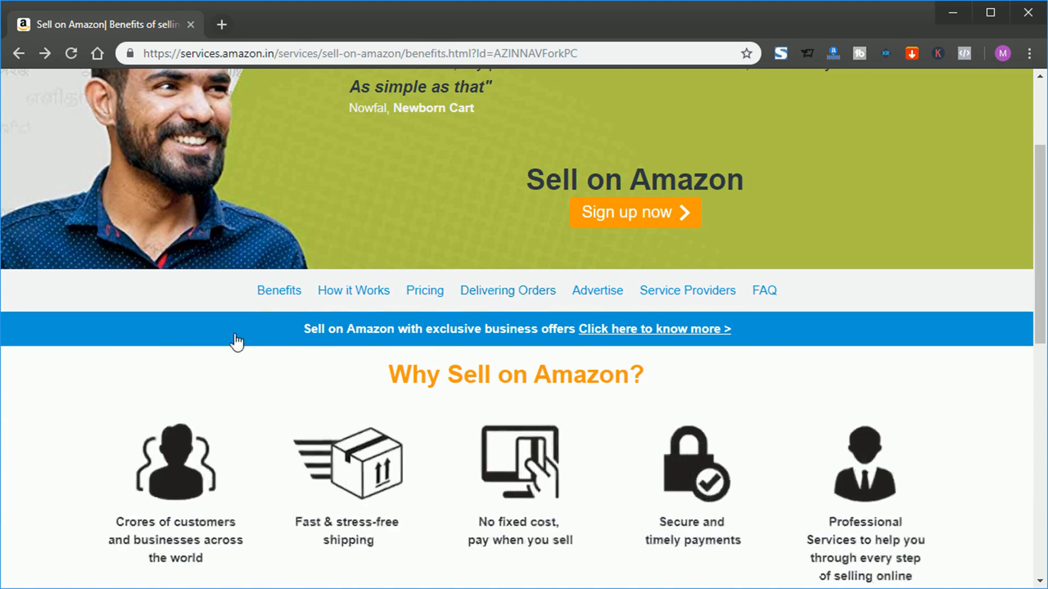
scroll(166, 372, down, 1)
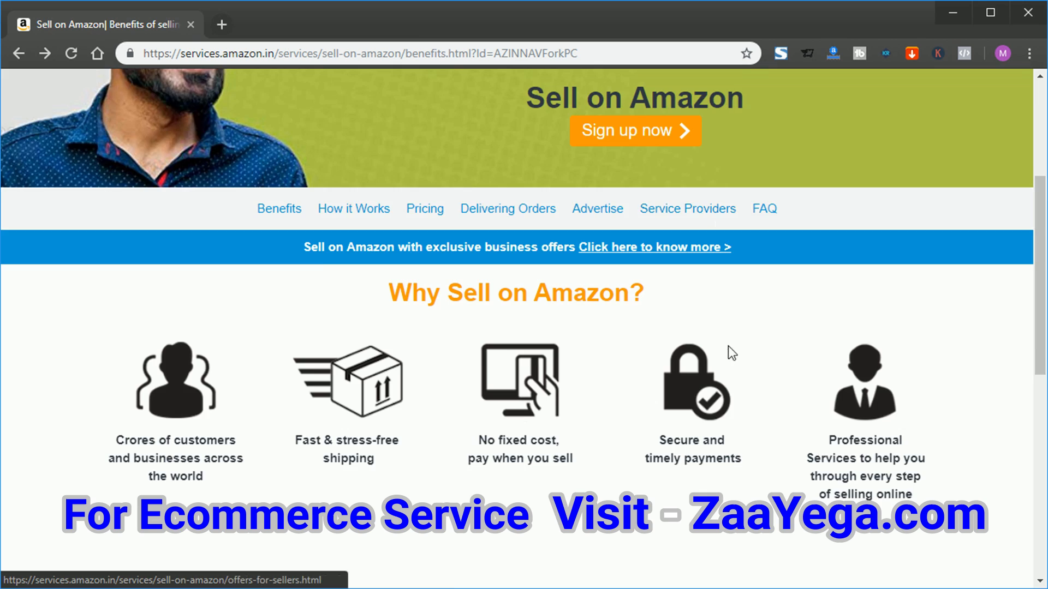
scroll(728, 346, down, 1)
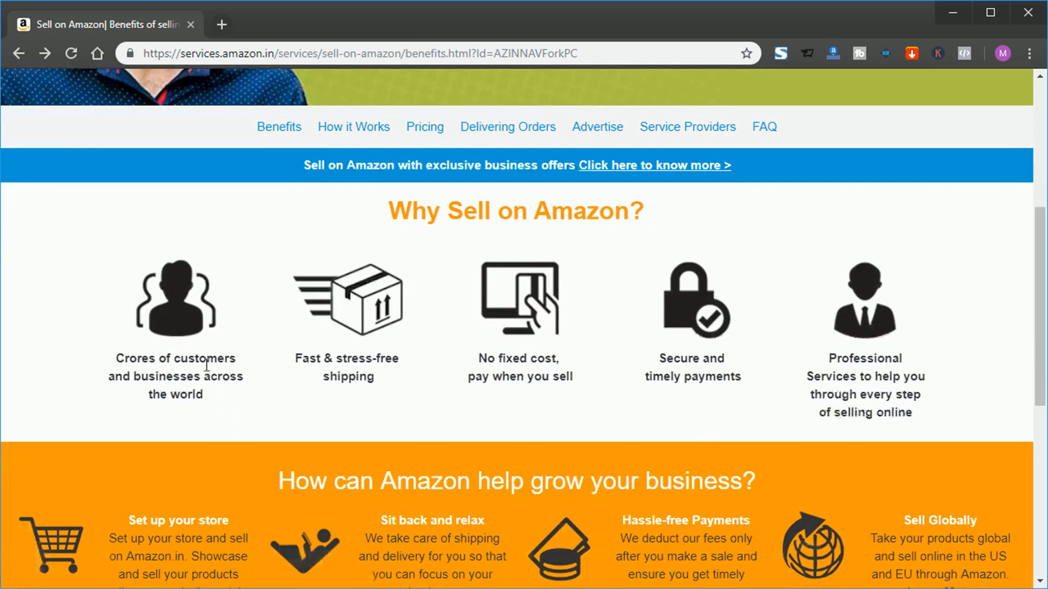
scroll(415, 376, down, 5)
click(538, 281)
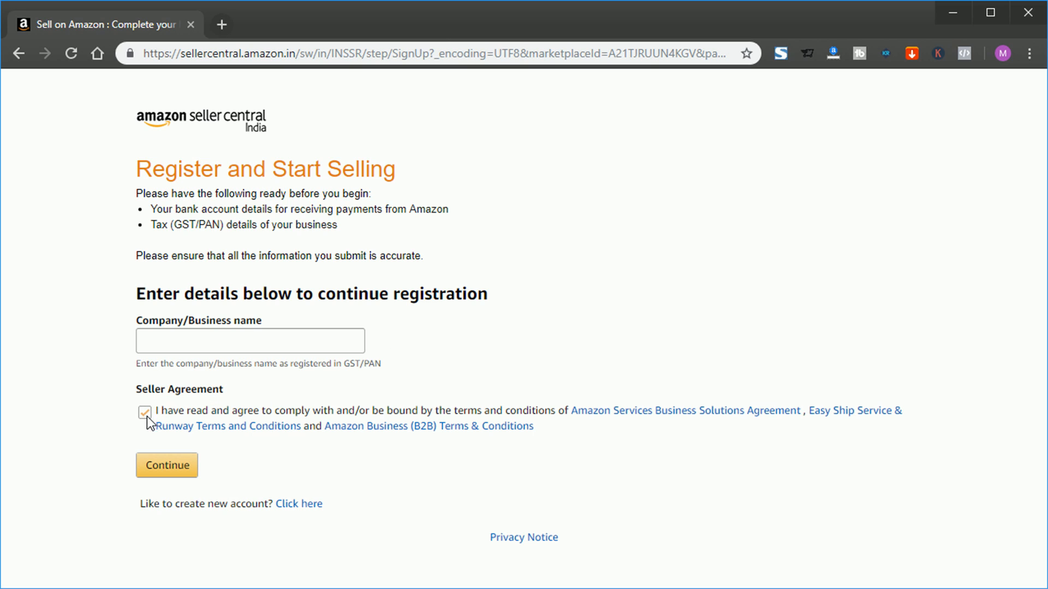
click(173, 476)
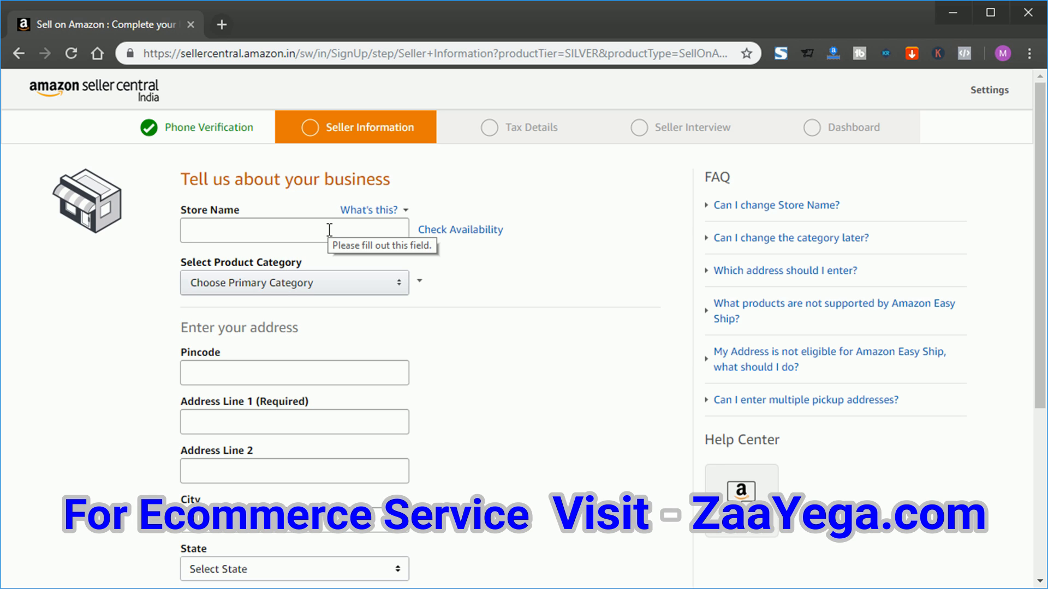
Step: Browse the available product categories and set the store's primary category to Baby Products
click(316, 283)
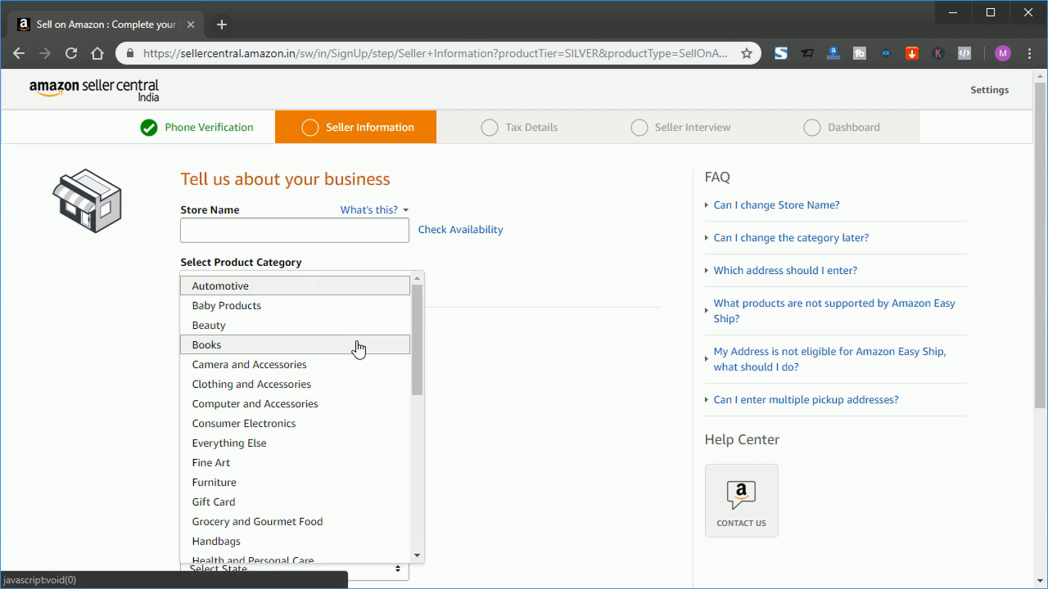
scroll(361, 382, down, 2)
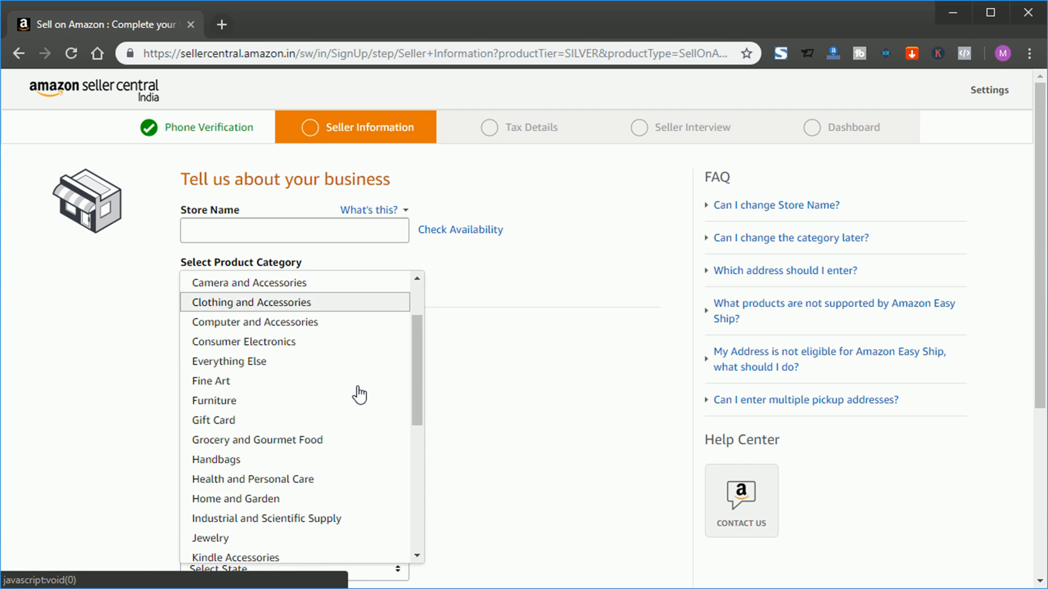
scroll(359, 394, down, 2)
scroll(359, 394, down, 2)
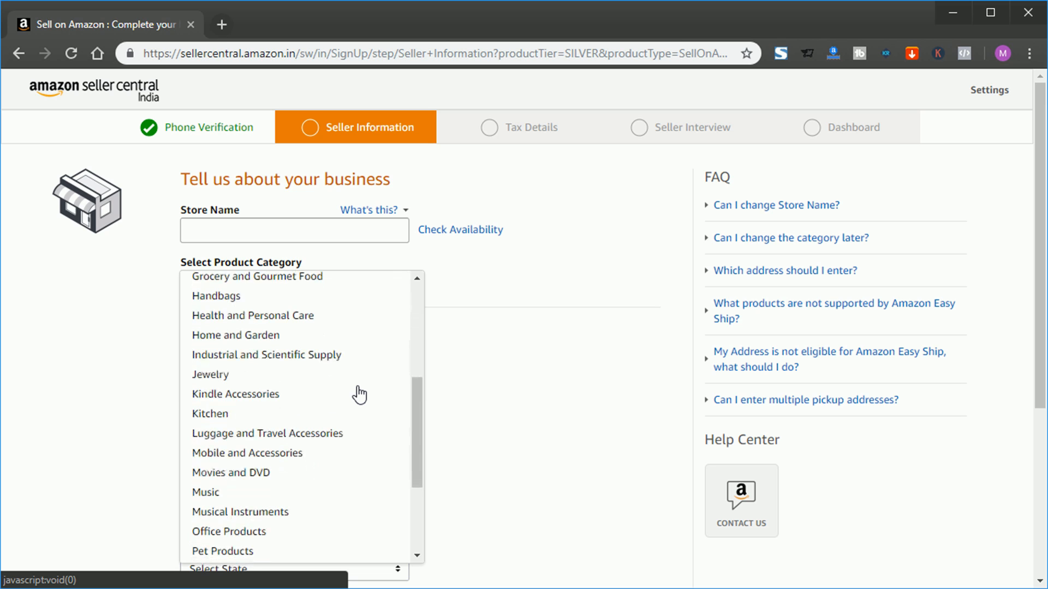
click(350, 311)
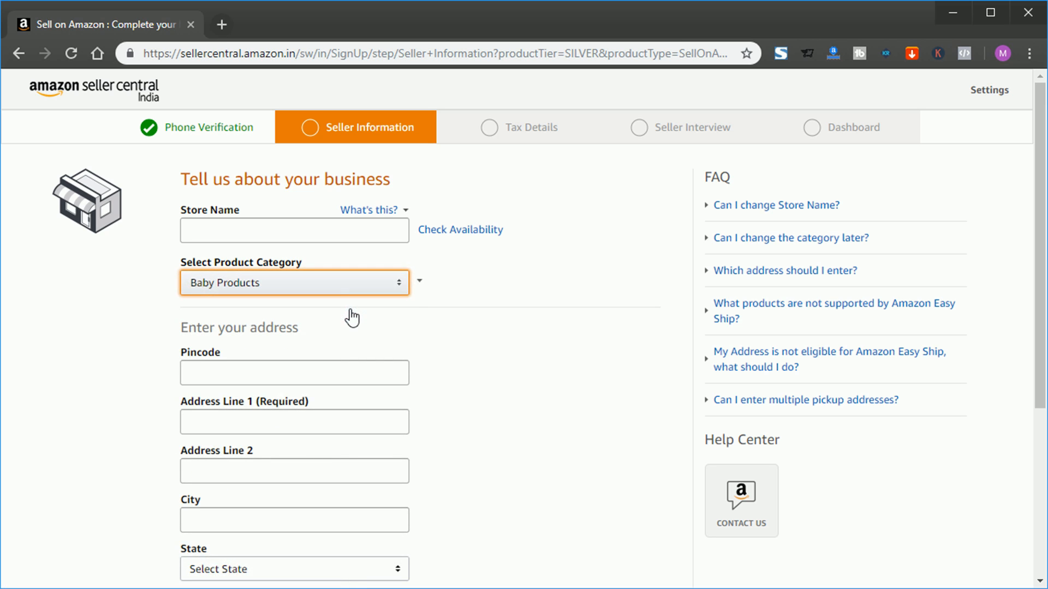
Step: Fill in the business address starting from the pincode, and review the Amazon Easy Ship service option
scroll(405, 394, down, 2)
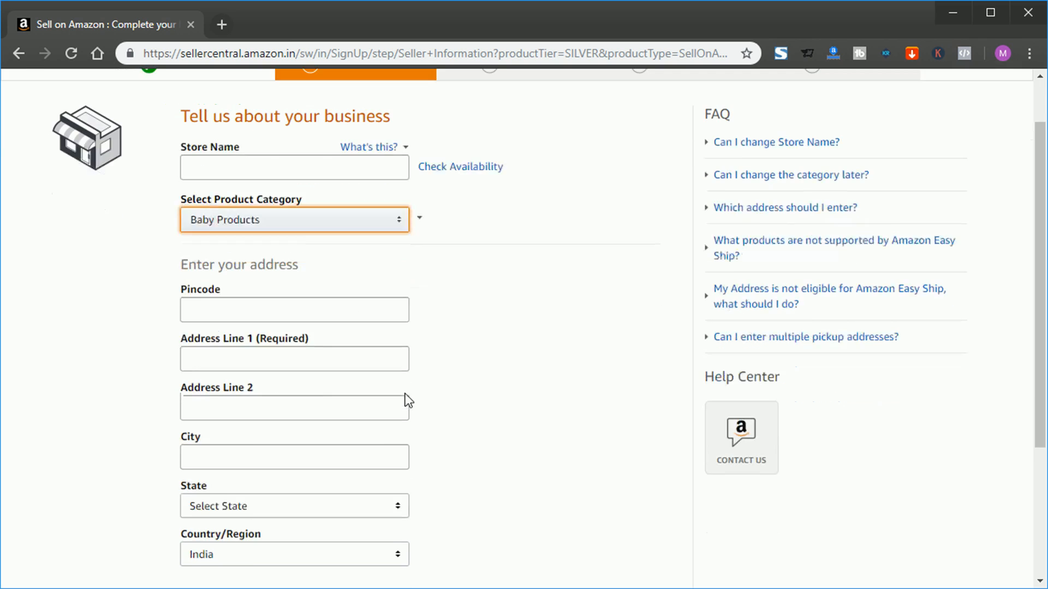
click(267, 294)
scroll(266, 291, down, 1)
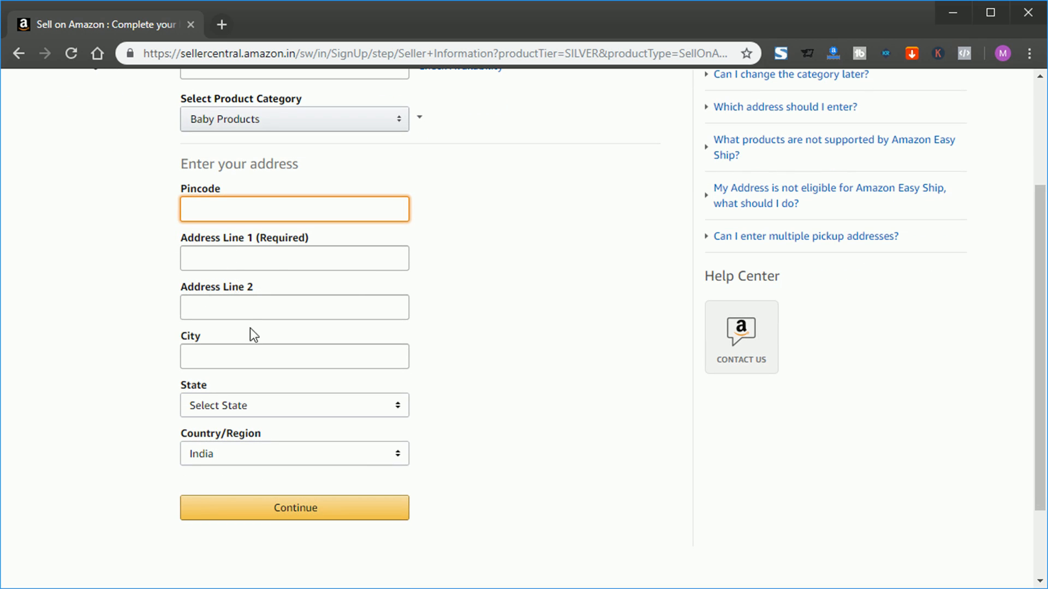
key(Tab)
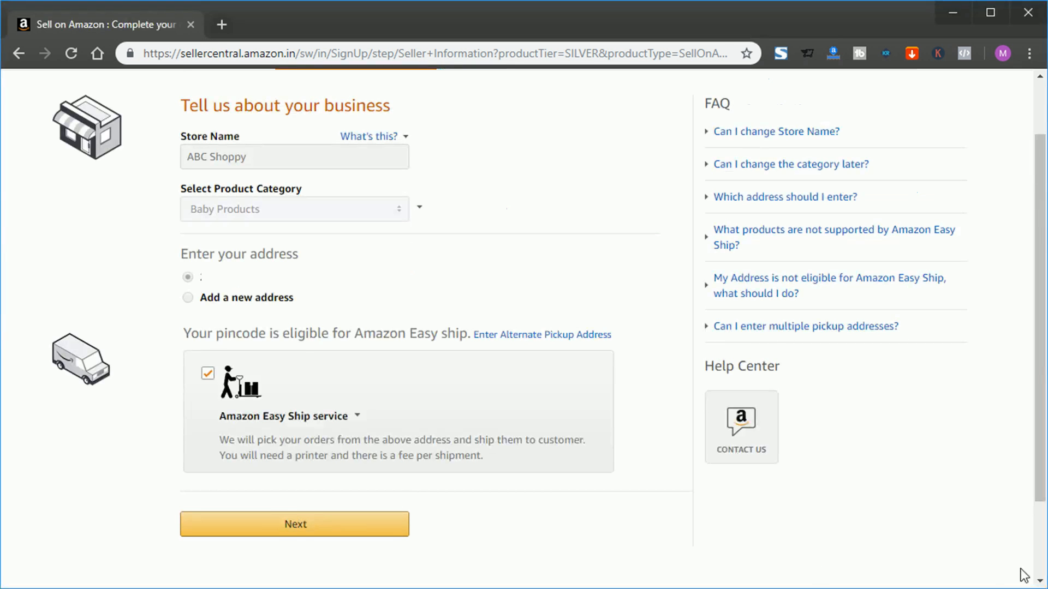
scroll(513, 296, down, 1)
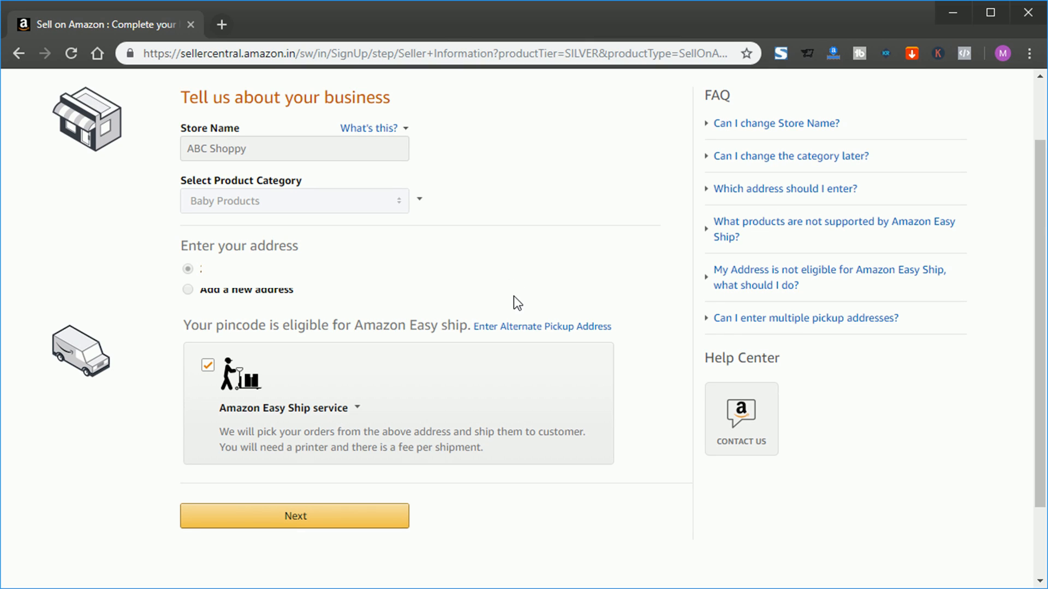
scroll(513, 303, down, 2)
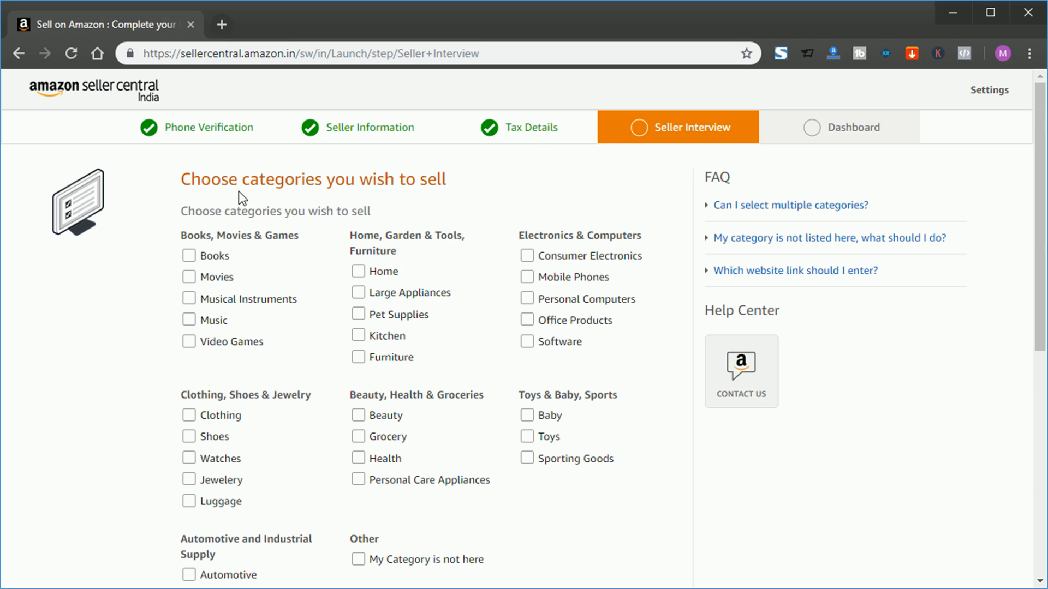
Step: Choose Baby as the category to sell and mark the product sources as imported and resold
click(527, 415)
scroll(568, 381, down, 6)
click(240, 332)
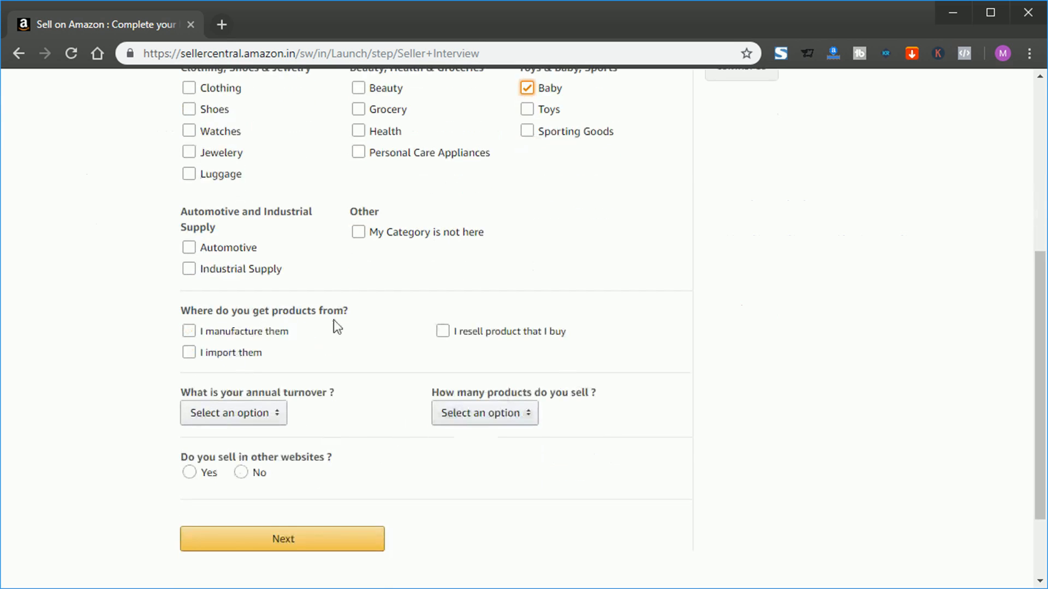
click(254, 329)
click(470, 346)
click(443, 333)
Step: Set the annual turnover to Higher than Rs 20000 and the number of products sold to Greater than 500
scroll(257, 334, down, 2)
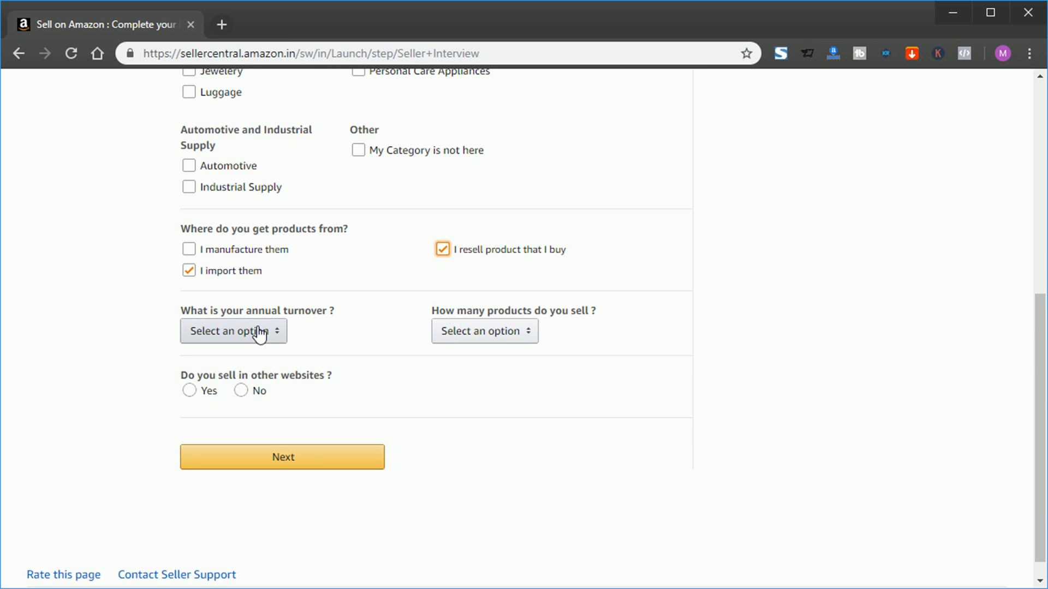
click(257, 330)
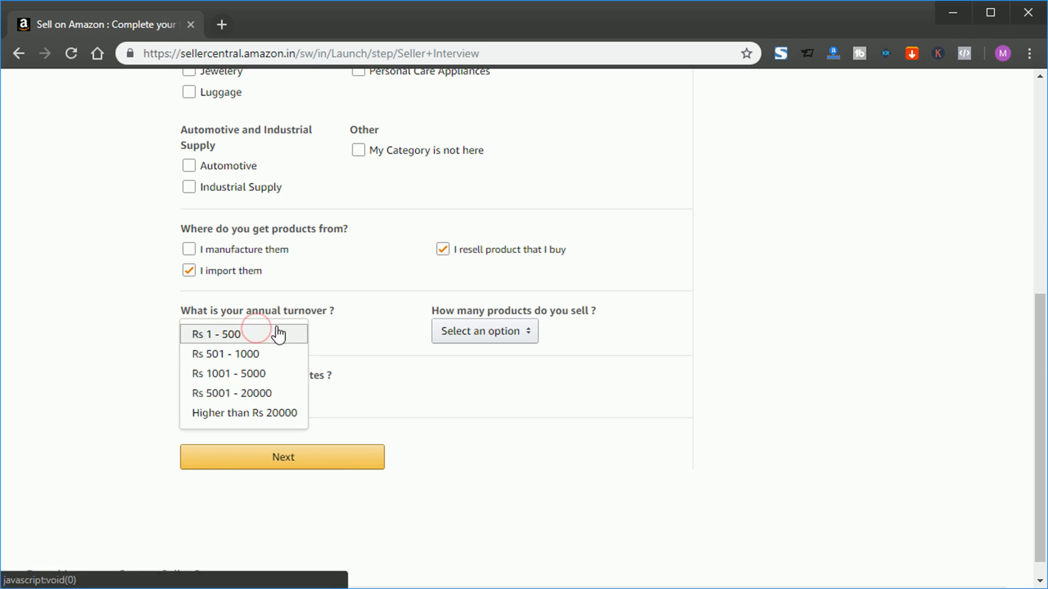
click(245, 413)
click(493, 334)
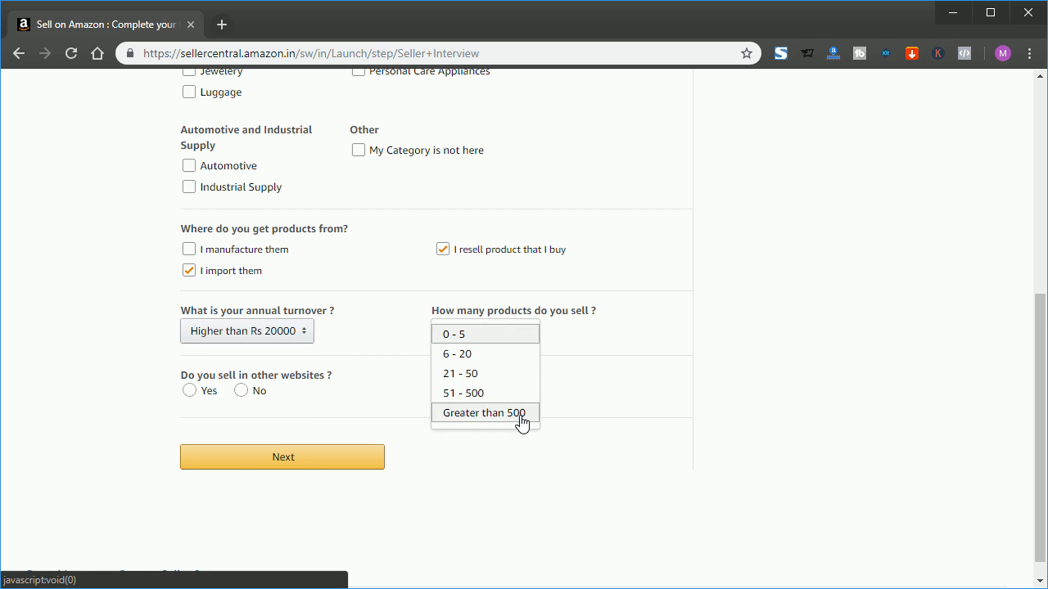
click(504, 420)
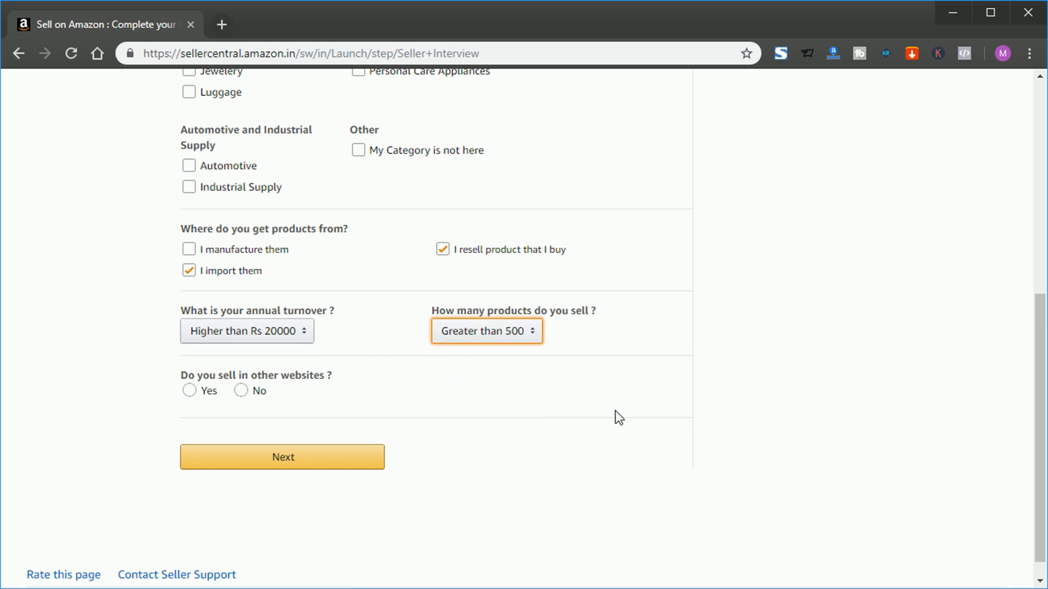
Step: Answer No to selling on other websites and submit the seller interview
click(189, 391)
click(241, 391)
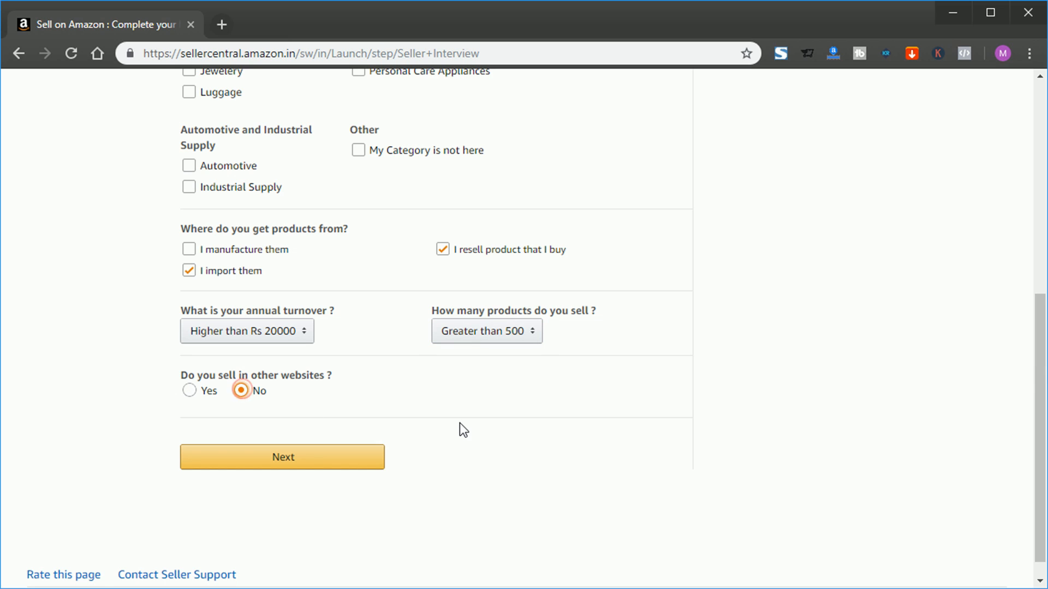
click(291, 460)
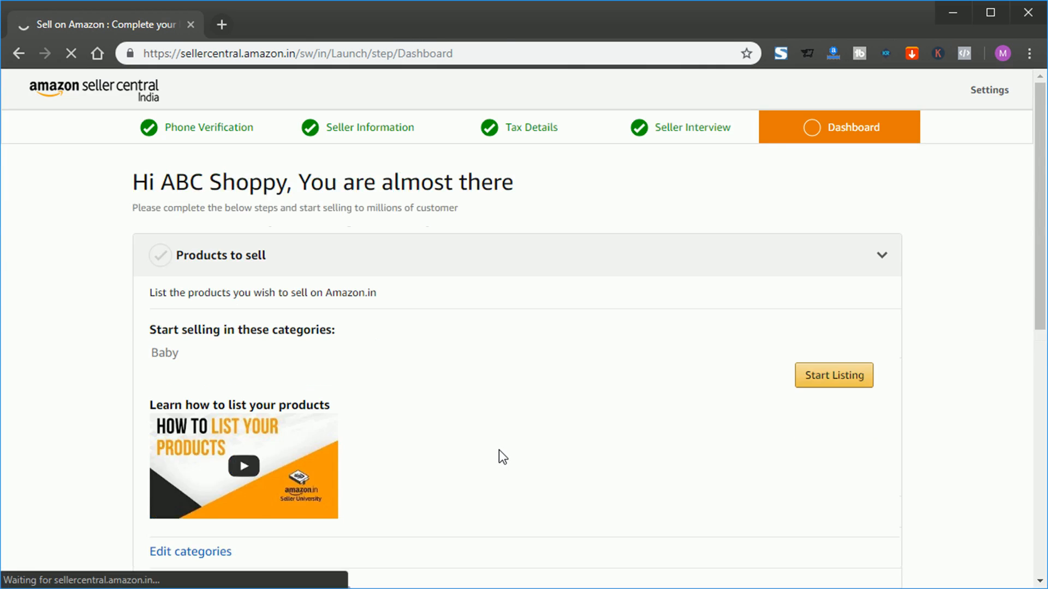
Step: Start listing products for the Baby category and begin enabling Two-Step Verification for the account
scroll(450, 182, down, 1)
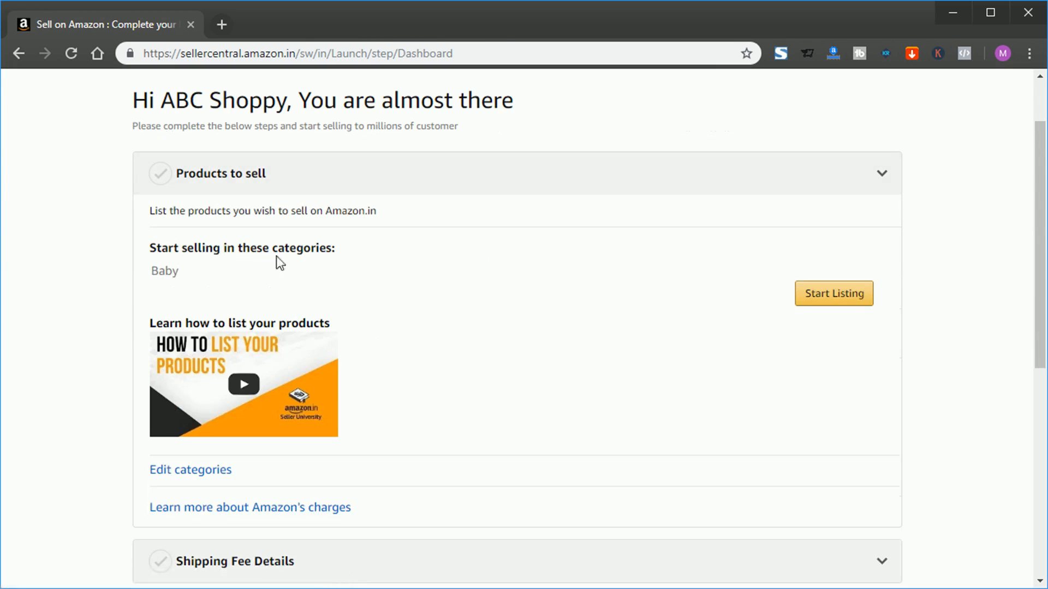
click(839, 301)
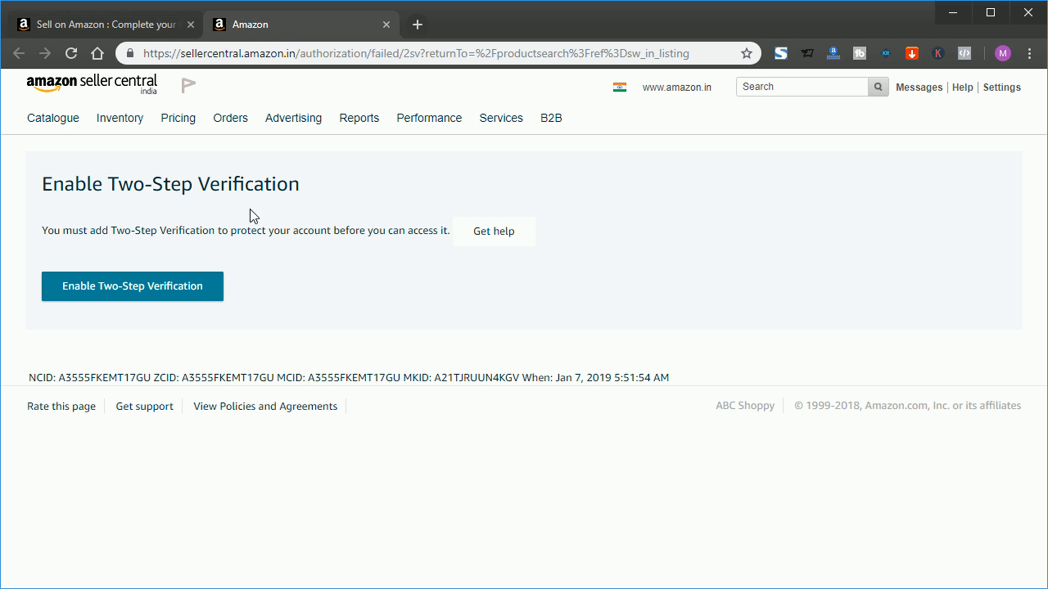
click(162, 284)
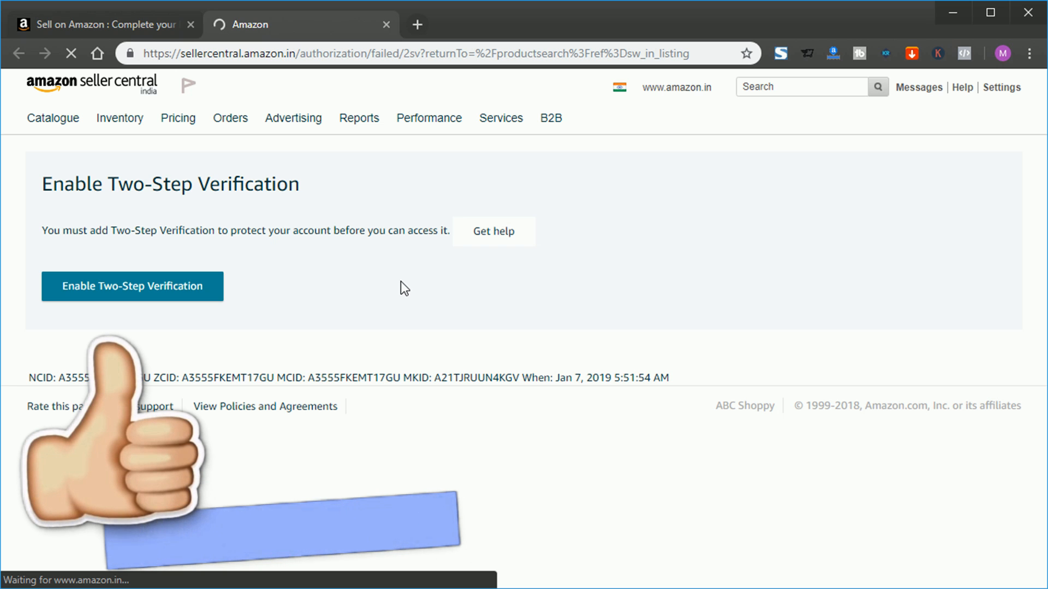
Step: Choose text message (SMS) delivery for the Two-Step Verification codes, request the code and continue the setup
click(537, 297)
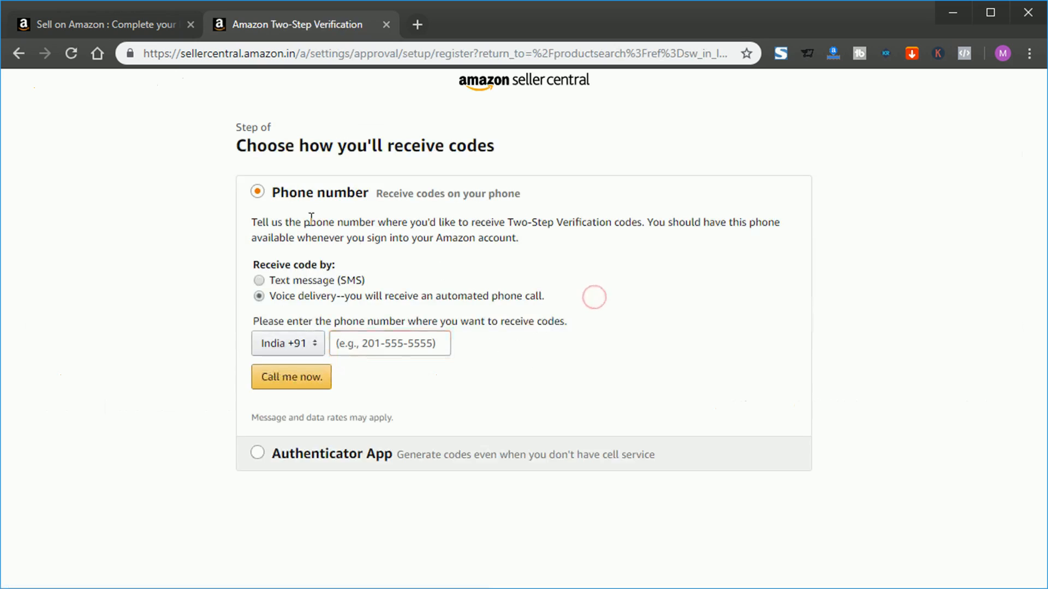
click(331, 279)
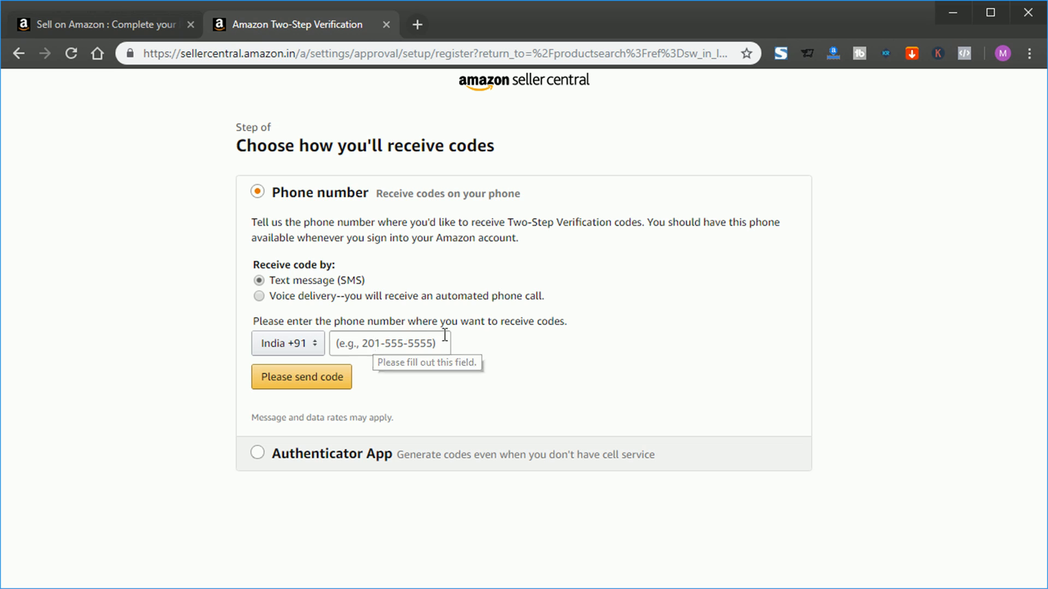
click(309, 384)
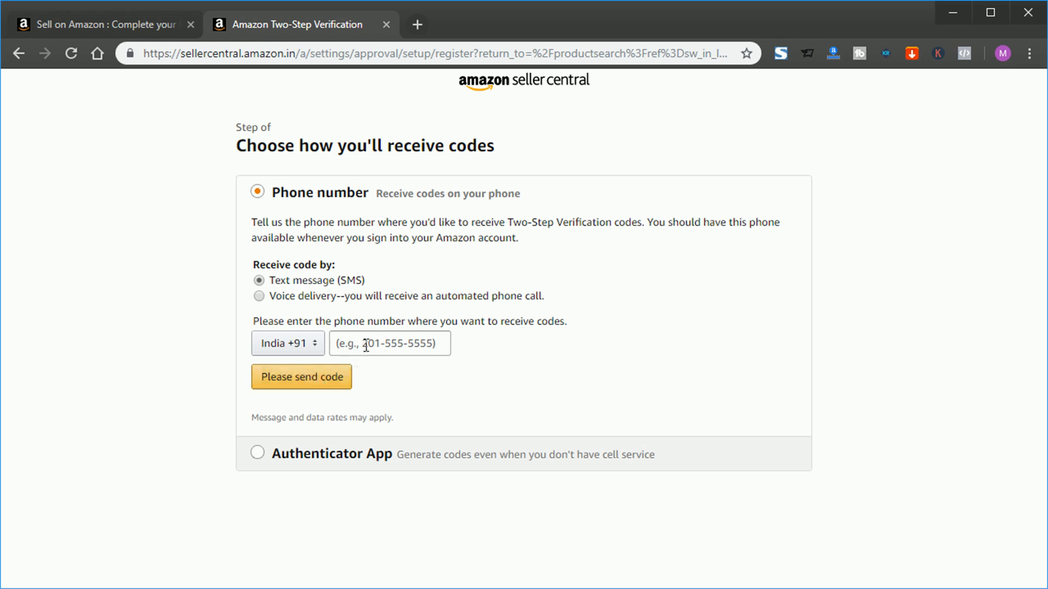
click(349, 436)
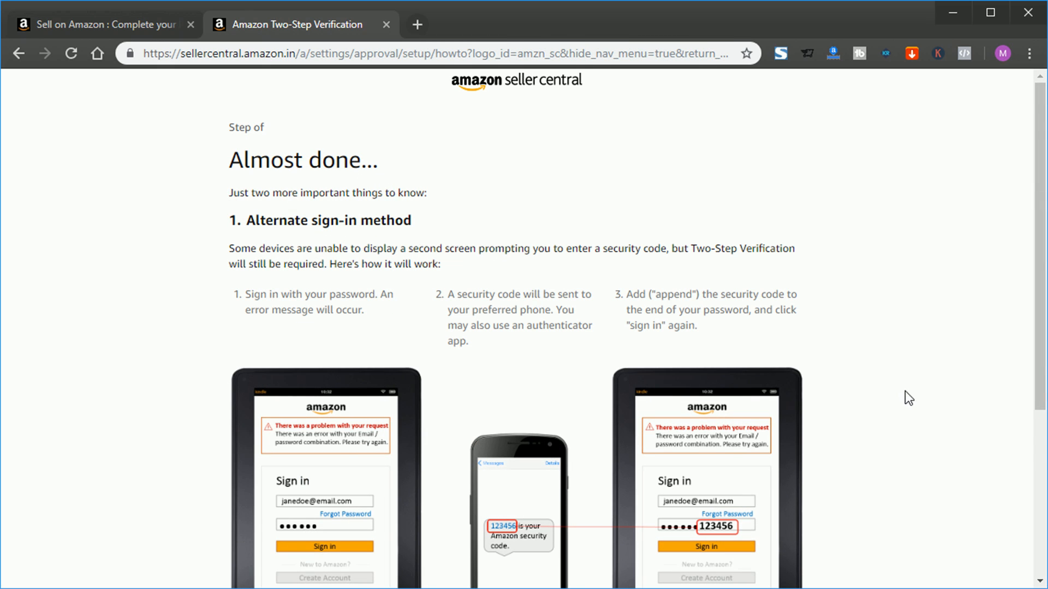
Step: Read the alternate sign-in instructions through to the end and finish enabling Two-Step Verification
scroll(906, 397, down, 2)
scroll(905, 392, up, 2)
scroll(898, 385, down, 5)
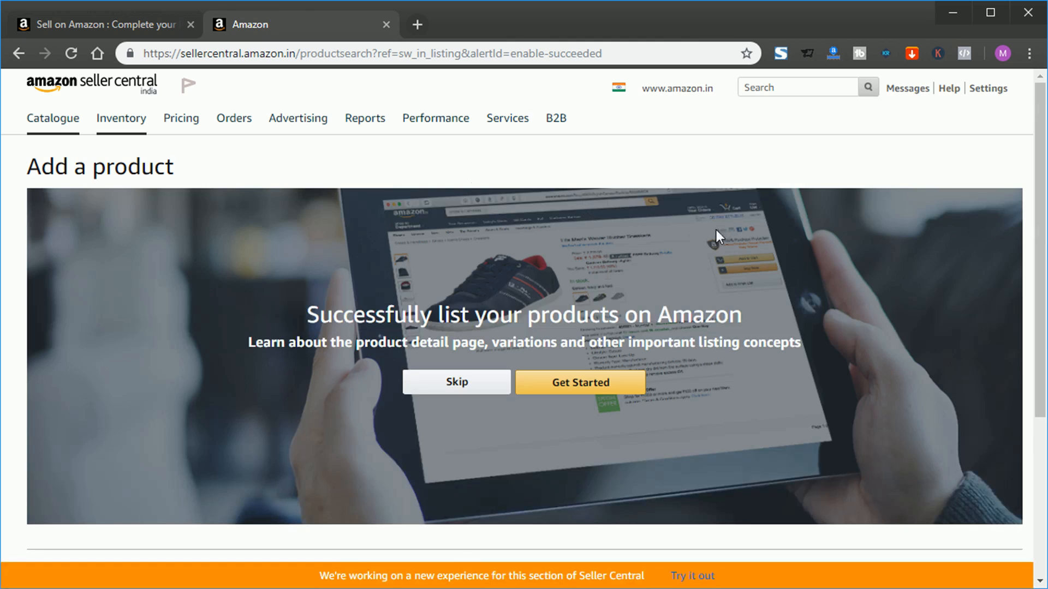
Step: Open the seller account information page and look through its payment, business and shipping sections
mouse_move(986, 90)
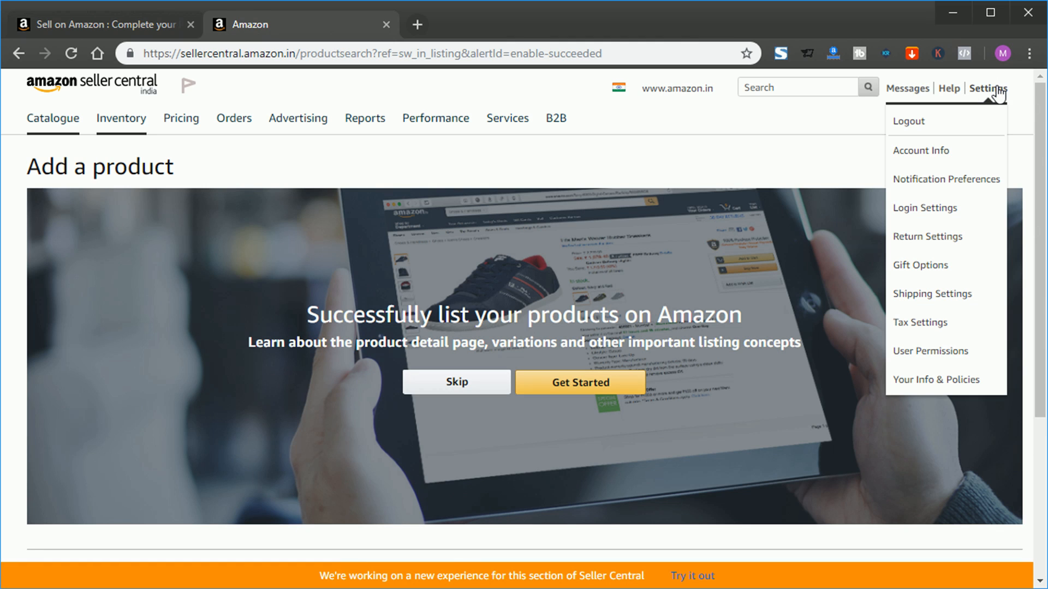
click(963, 157)
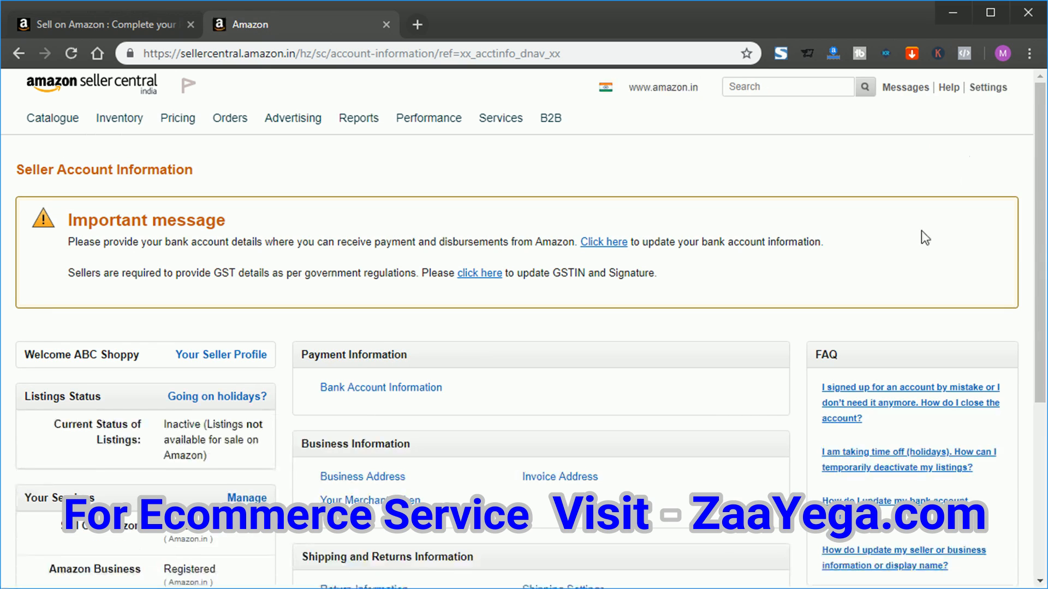
scroll(917, 251, down, 2)
scroll(915, 253, down, 3)
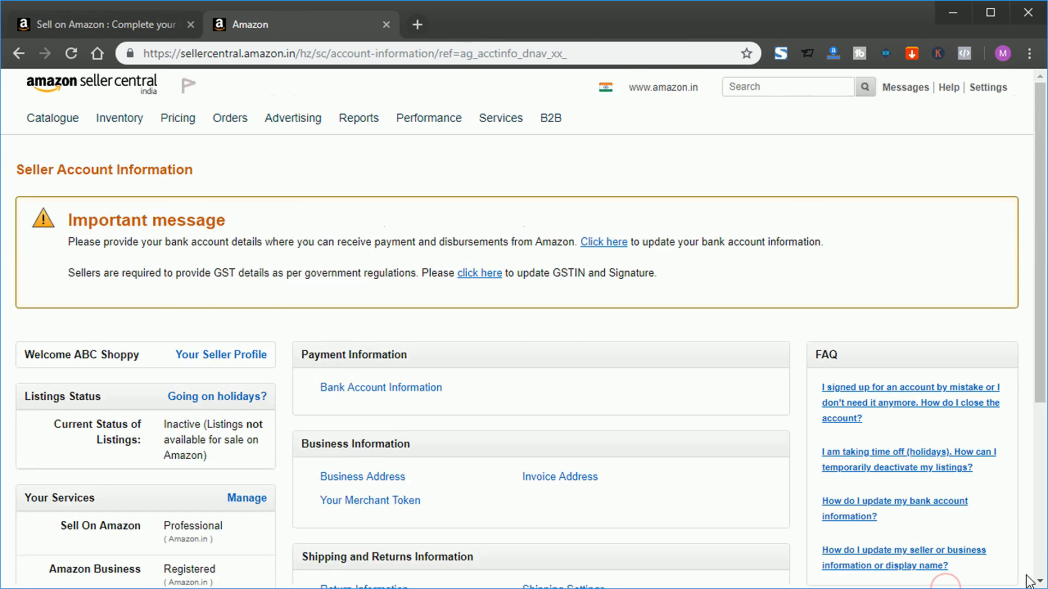
Step: Look through the account's notification preferences and login settings, including the advanced security settings
mouse_move(989, 92)
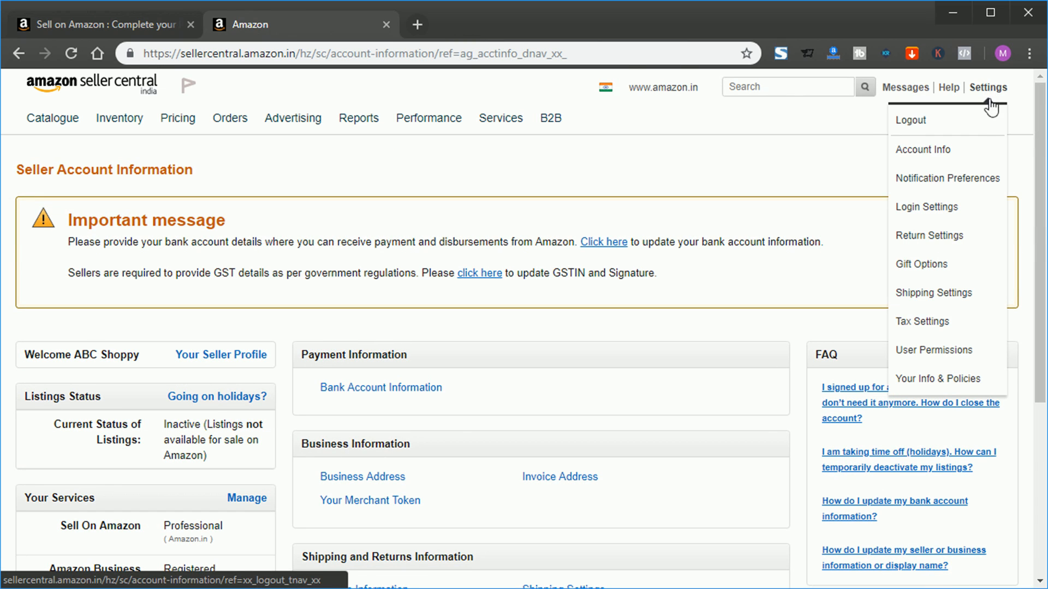
click(977, 184)
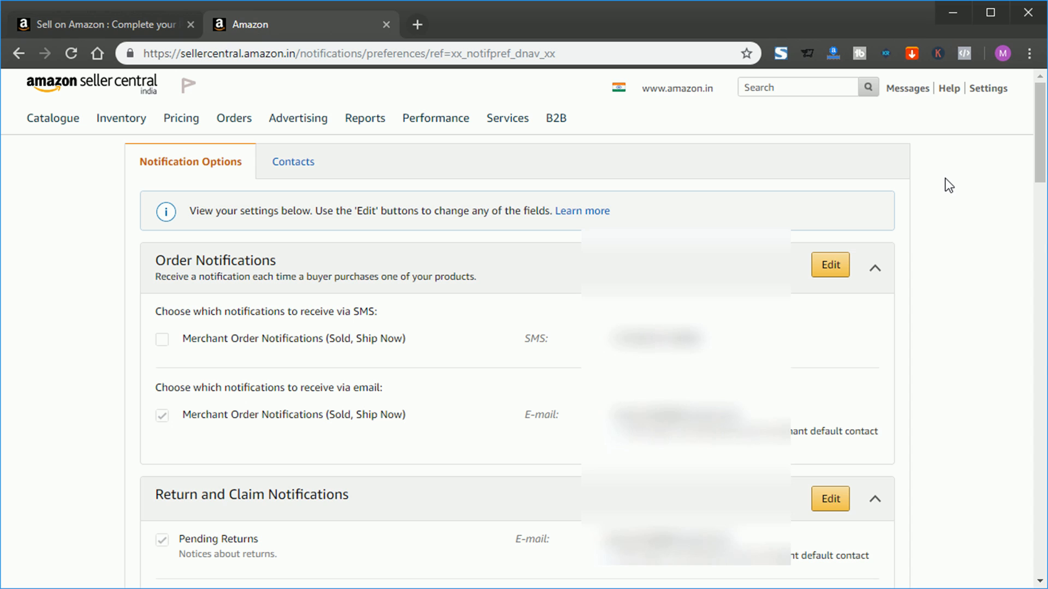
mouse_move(989, 92)
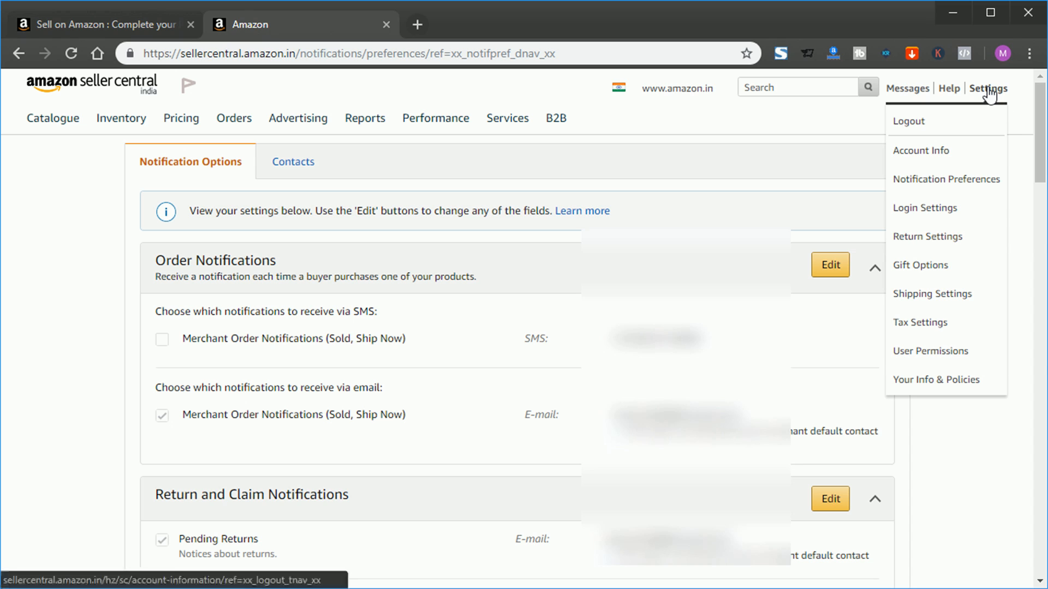
click(946, 209)
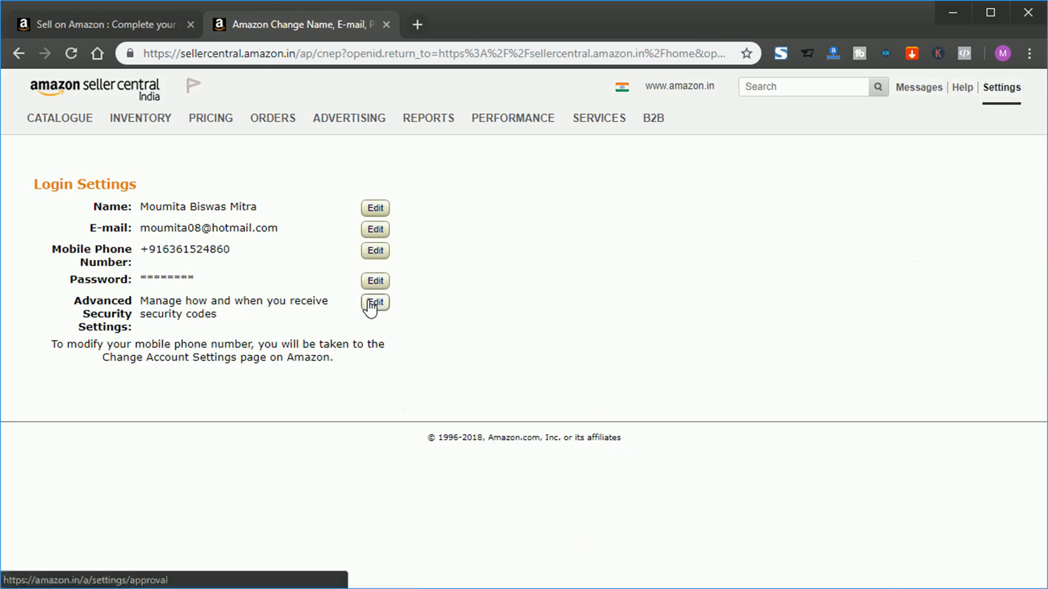
click(367, 304)
click(729, 192)
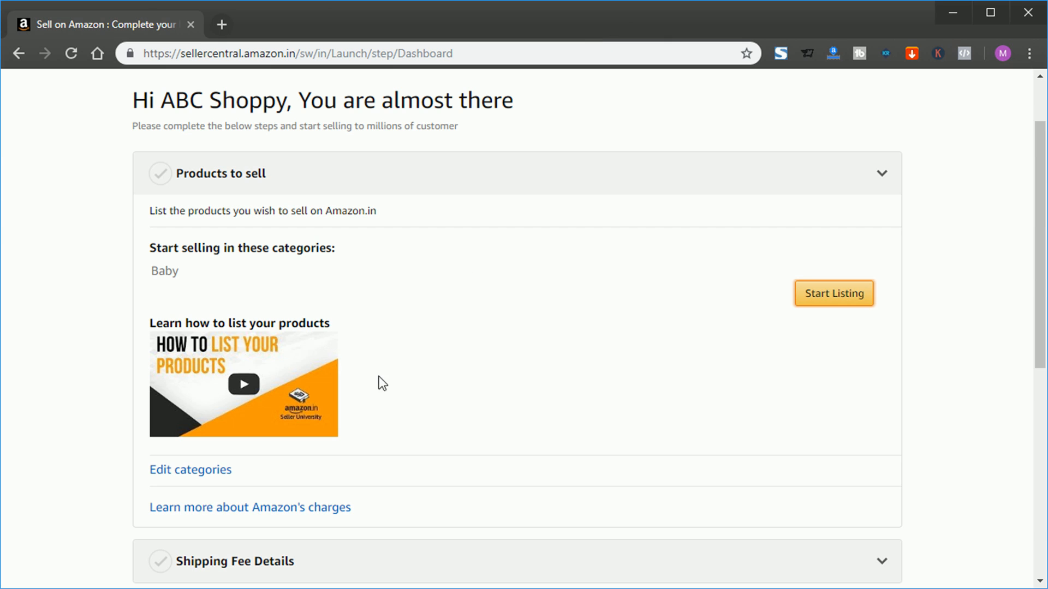
Step: Open the shipping rate settings from the launch dashboard's Shipping Fee Details section and look over the Easy Ship configuration
scroll(616, 342, down, 3)
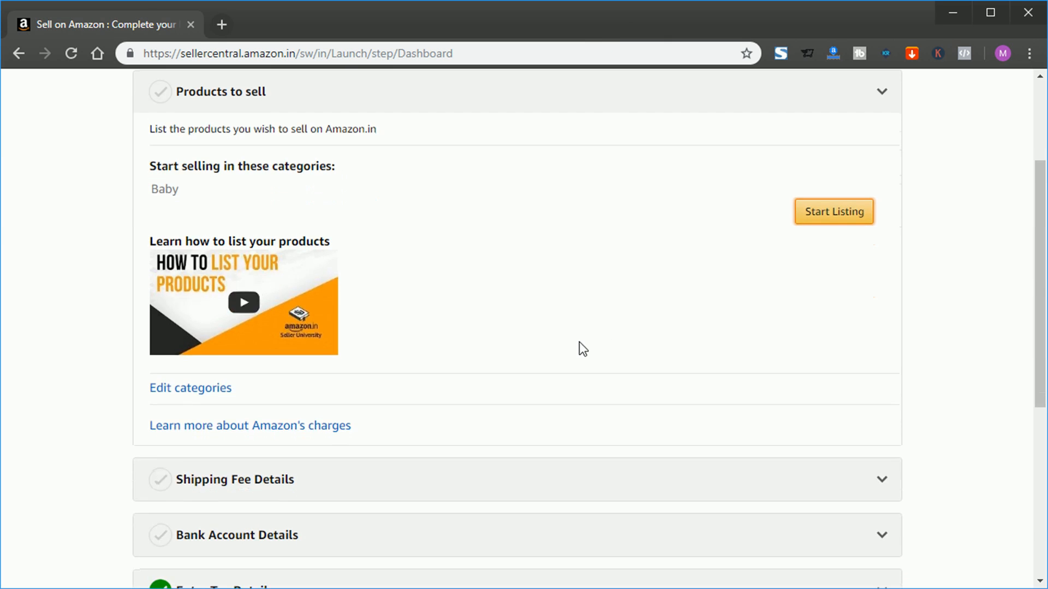
scroll(579, 338, down, 1)
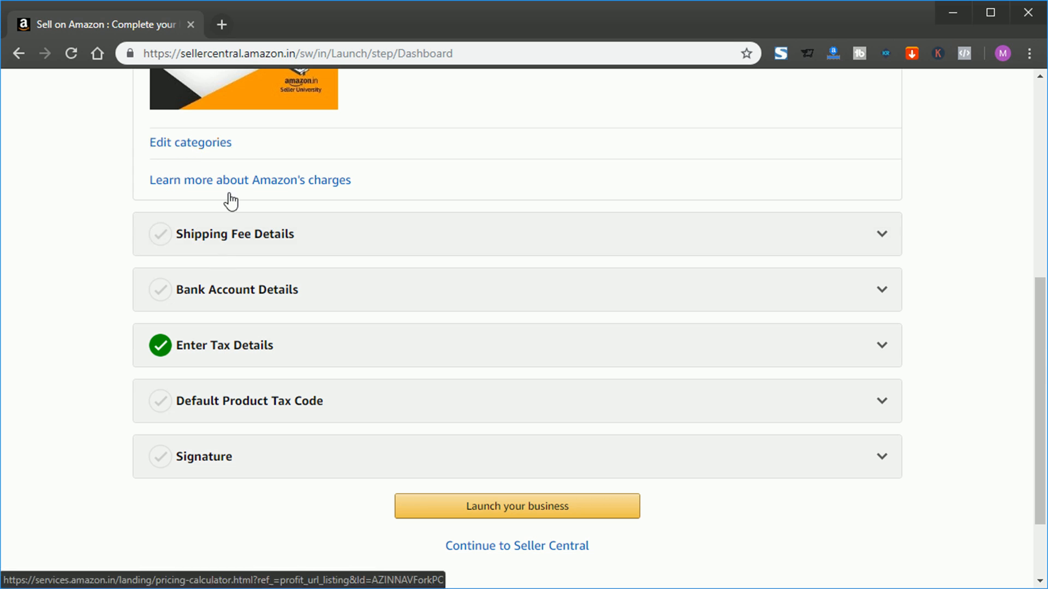
click(256, 234)
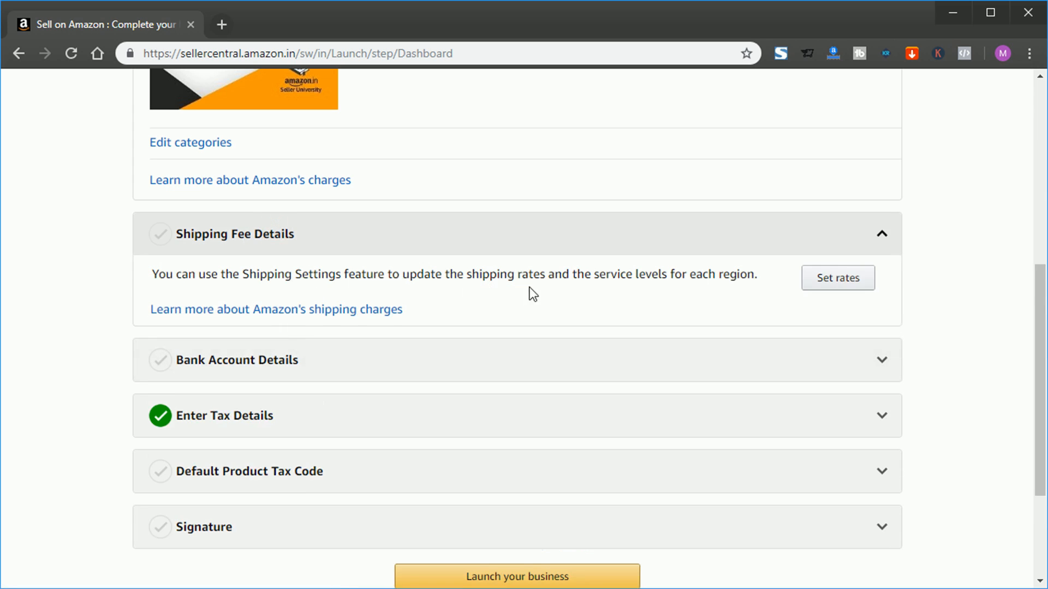
click(839, 279)
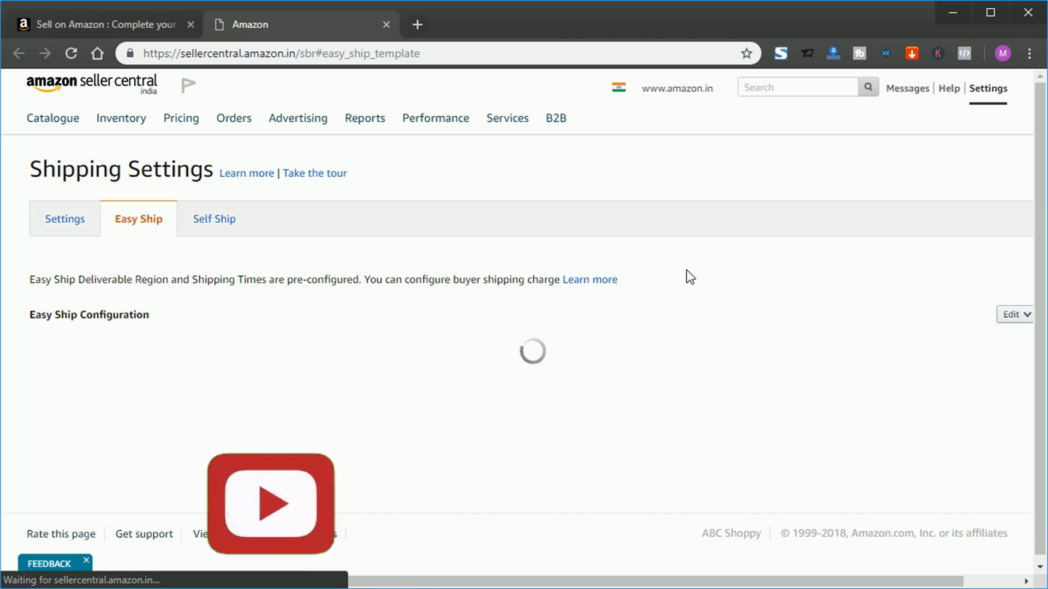
scroll(706, 365, down, 2)
scroll(319, 287, up, 2)
scroll(319, 287, up, 1)
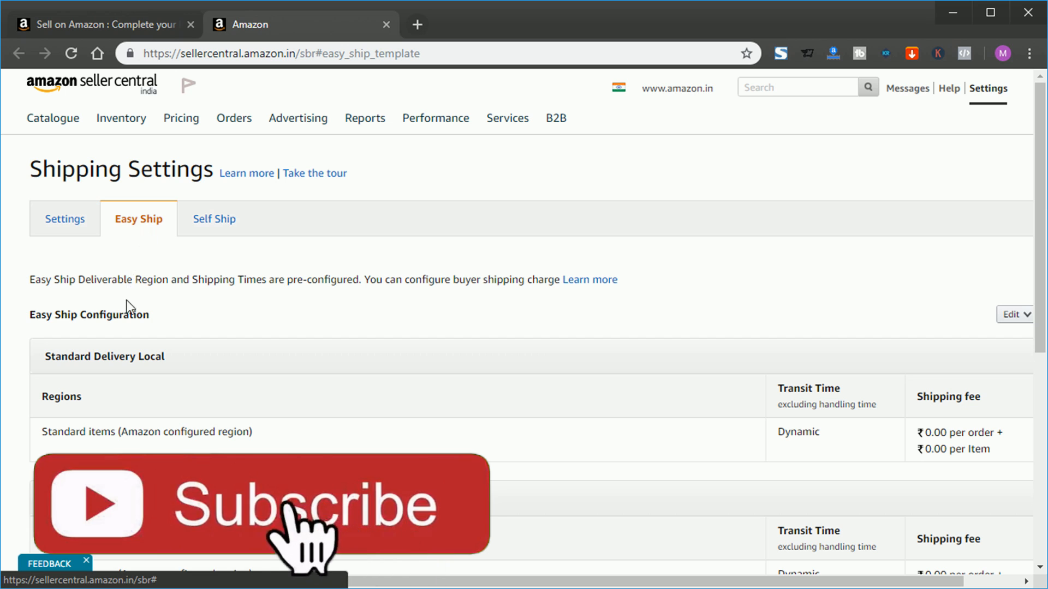
Step: Examine the regions, transit times and shipping fees of the Self Ship Migrated Template
click(182, 232)
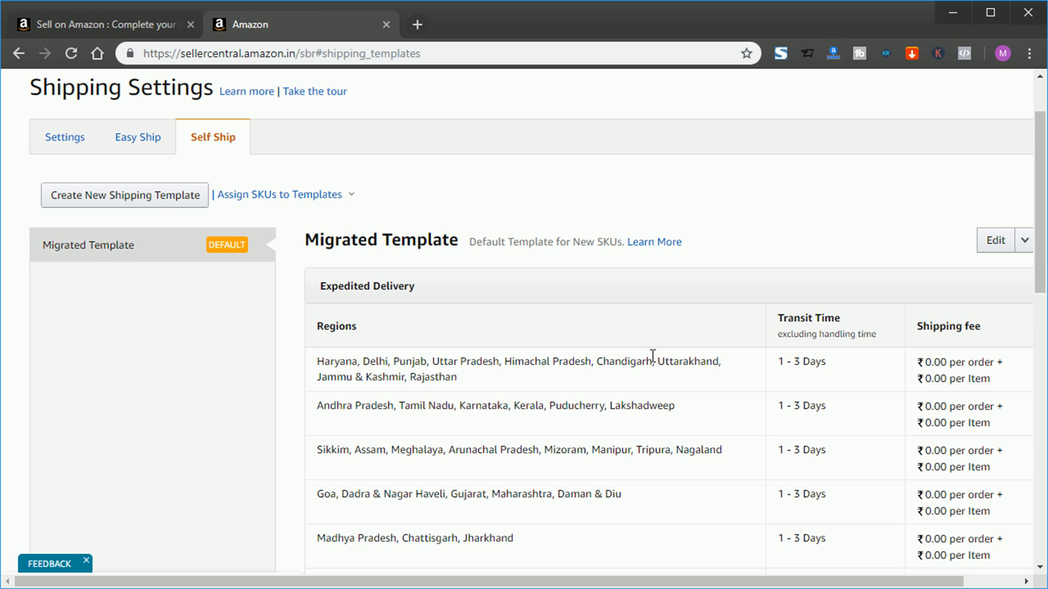
scroll(653, 355, down, 9)
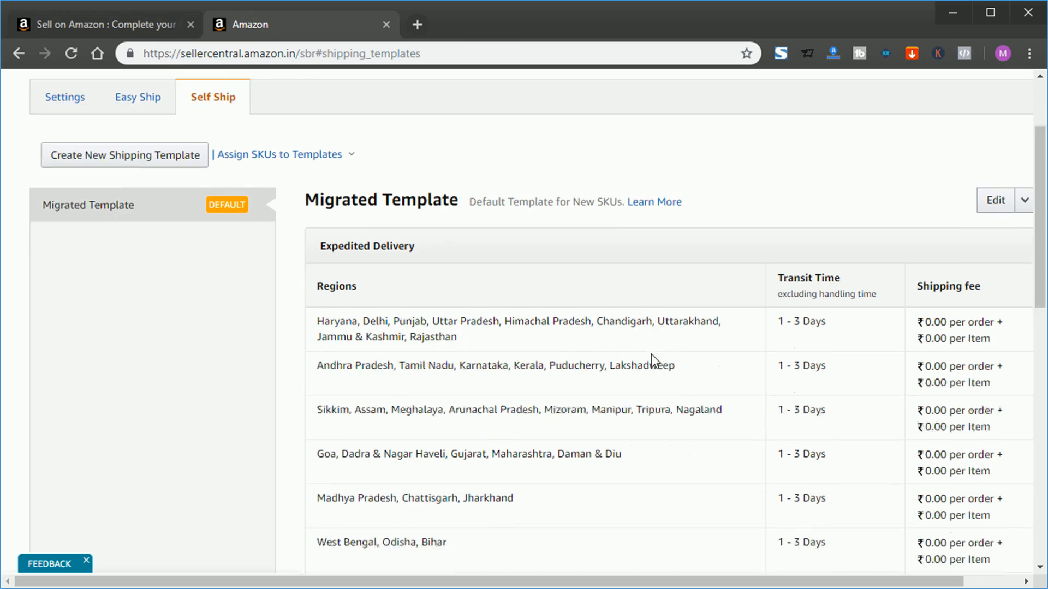
scroll(650, 355, up, 10)
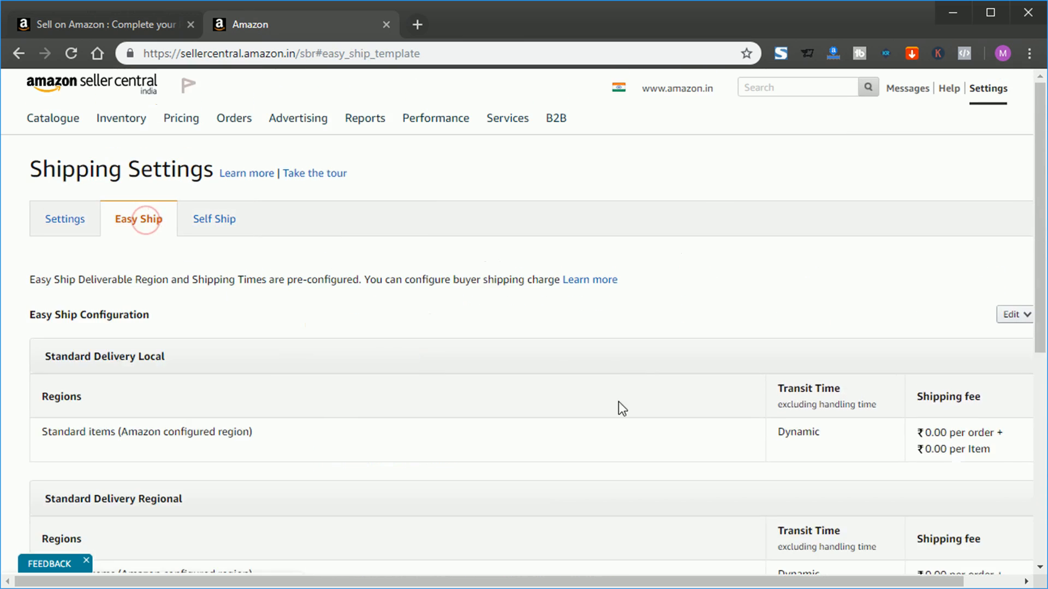
Step: Open the Easy Ship configuration for editing and save it with the Per Item / Weight-Based rate model and ₹0.00 shipping fees
scroll(618, 402, down, 2)
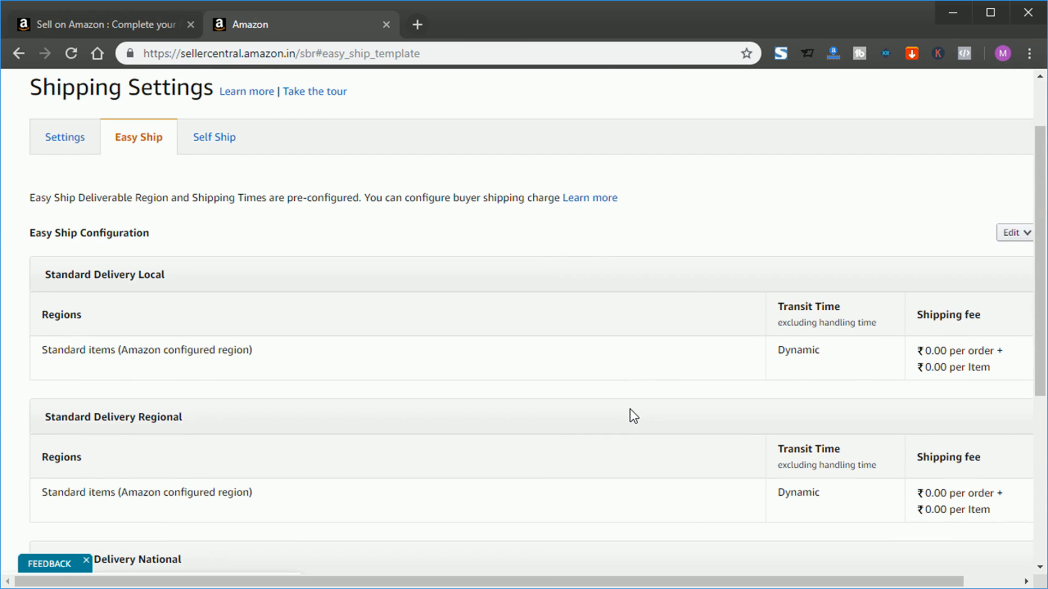
scroll(630, 408, right, 2)
click(948, 234)
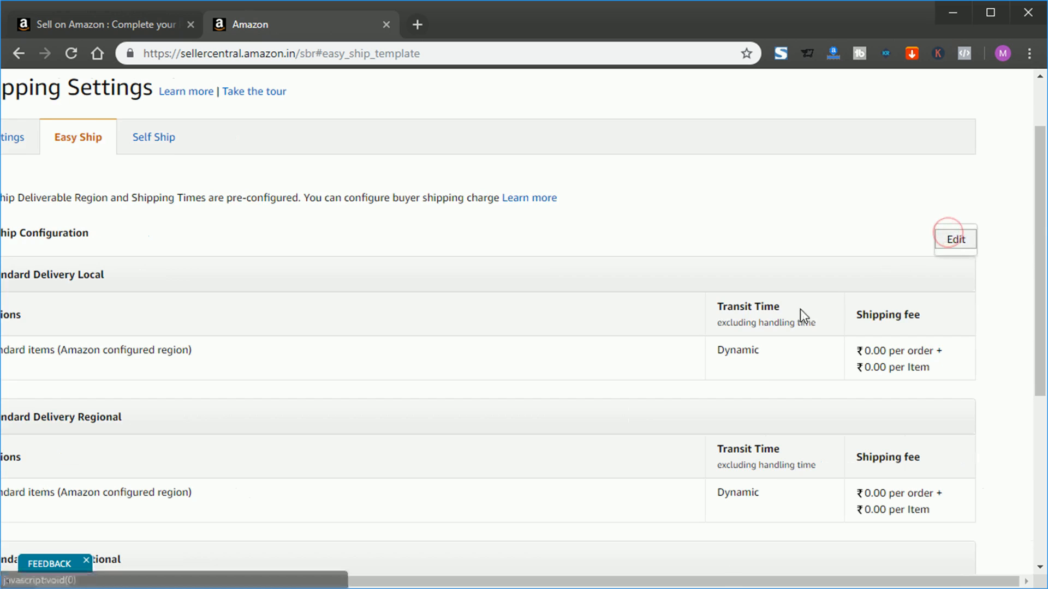
click(955, 241)
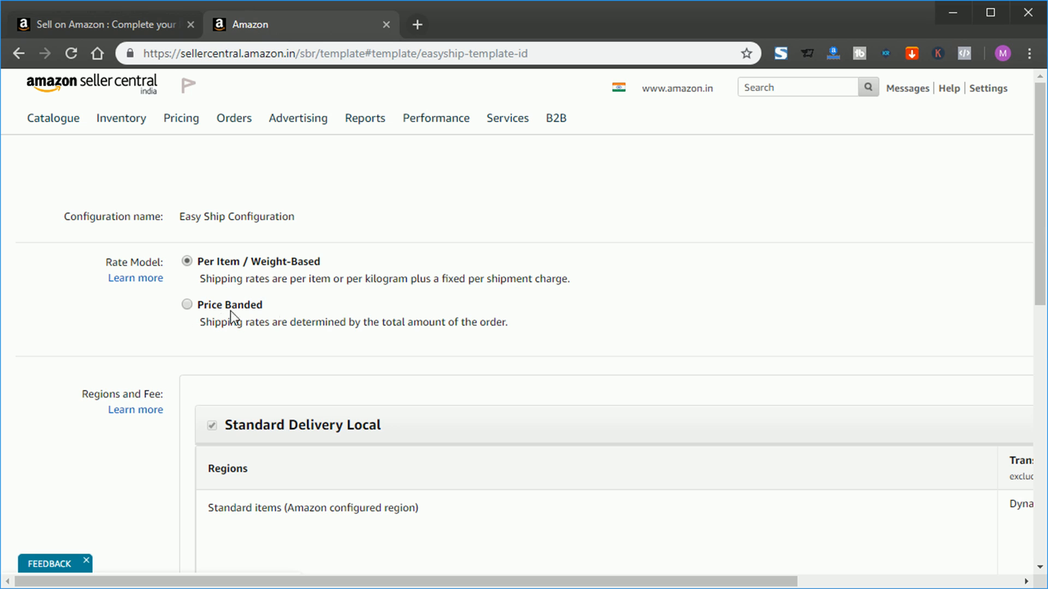
scroll(184, 319, down, 2)
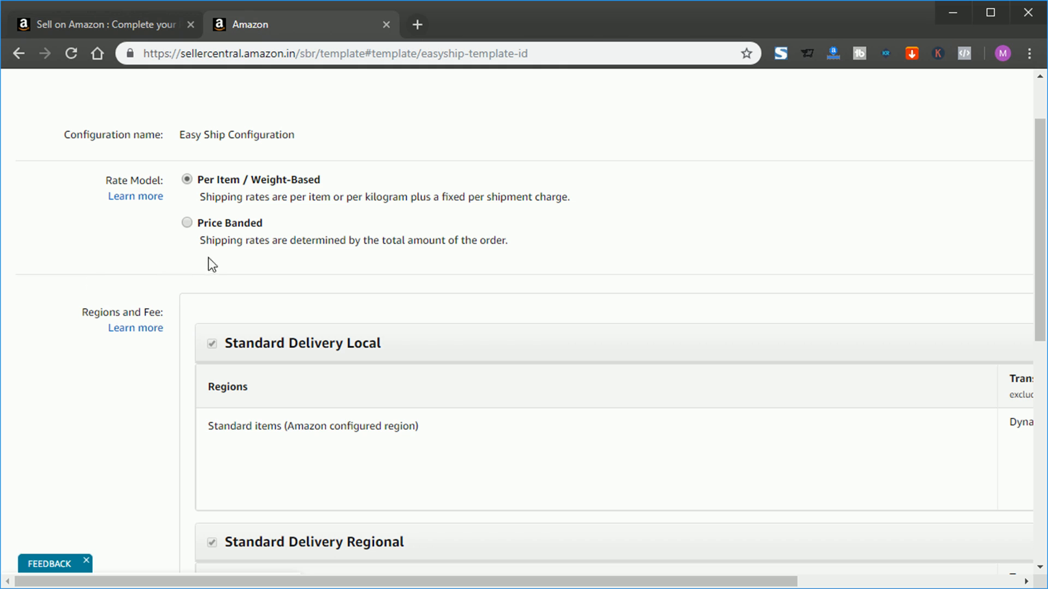
scroll(499, 483, down, 2)
drag(371, 582, 514, 583)
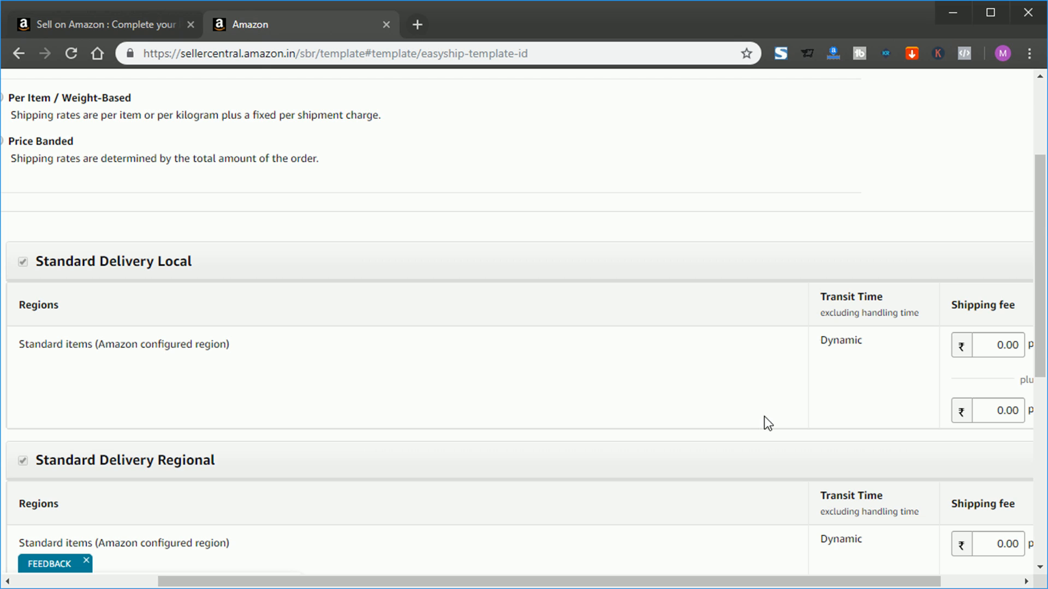
key(ctrl+minus)
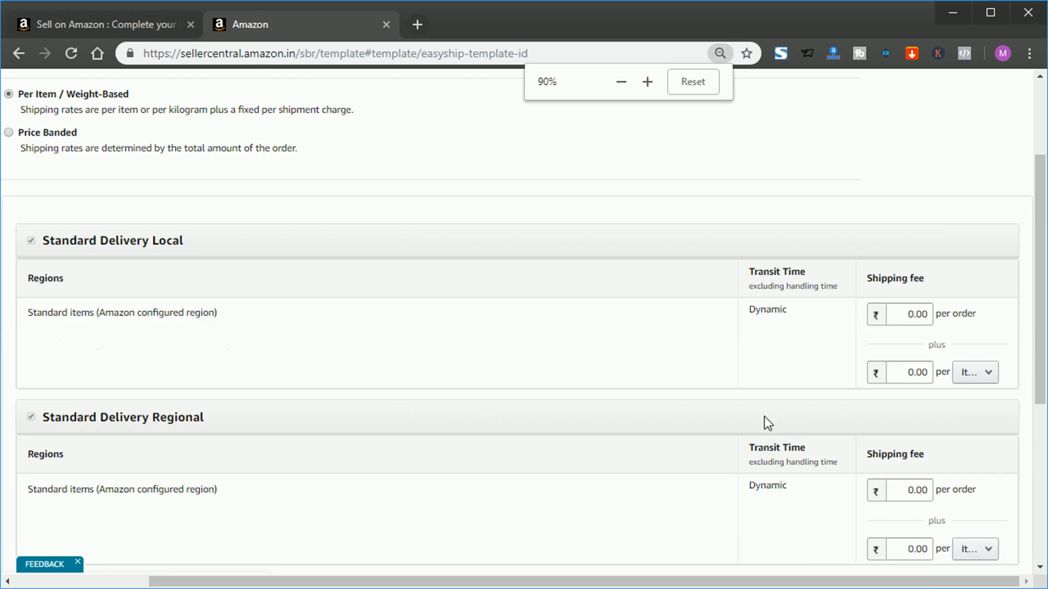
click(690, 579)
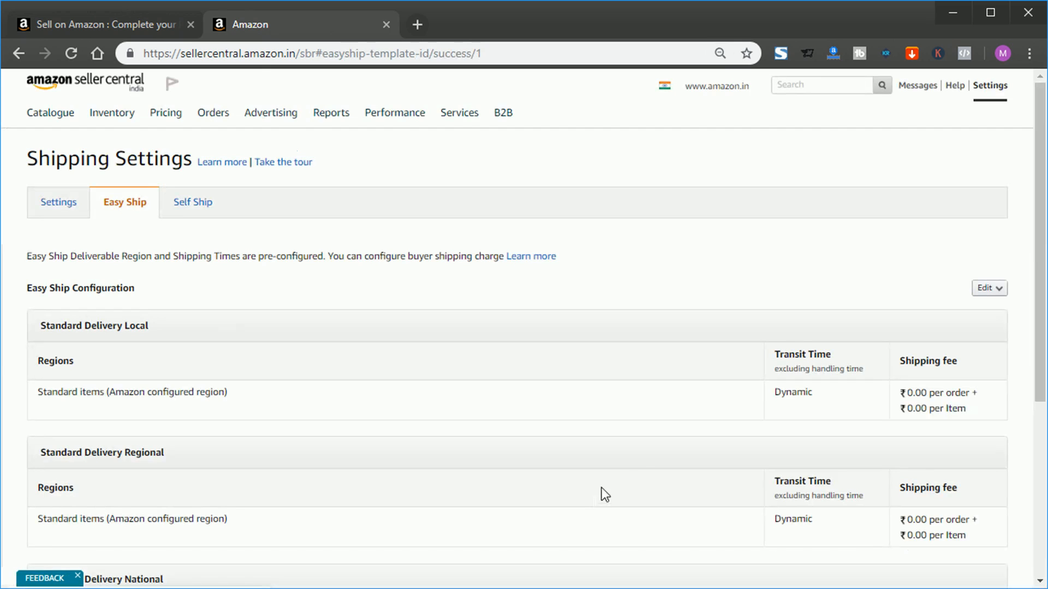
Step: Check the Easy Ship fees for local, regional and national standard delivery and close the shipping settings page
scroll(862, 360, down, 3)
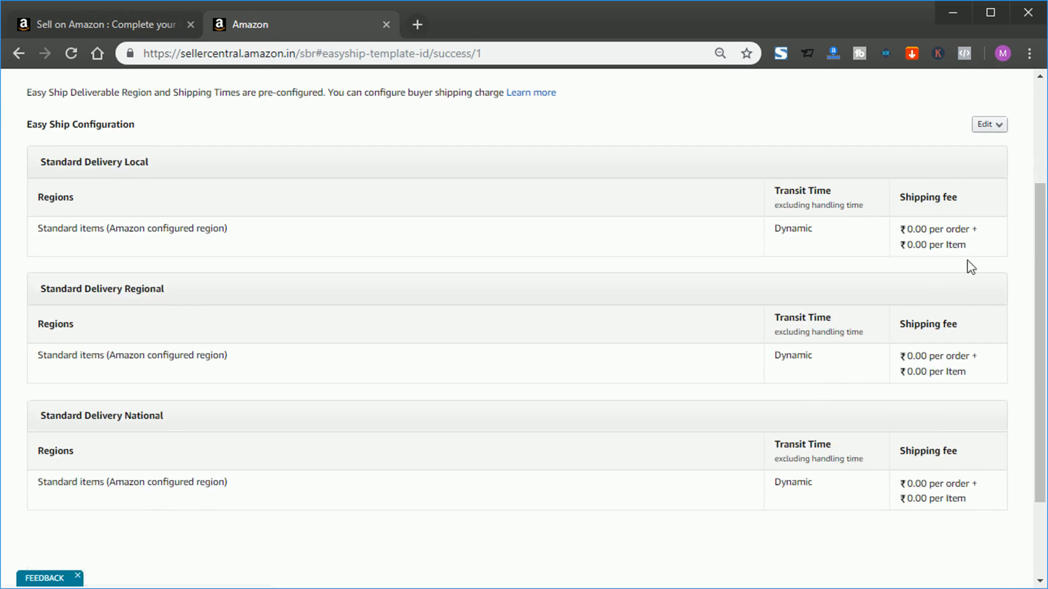
scroll(935, 461, down, 2)
scroll(927, 464, up, 4)
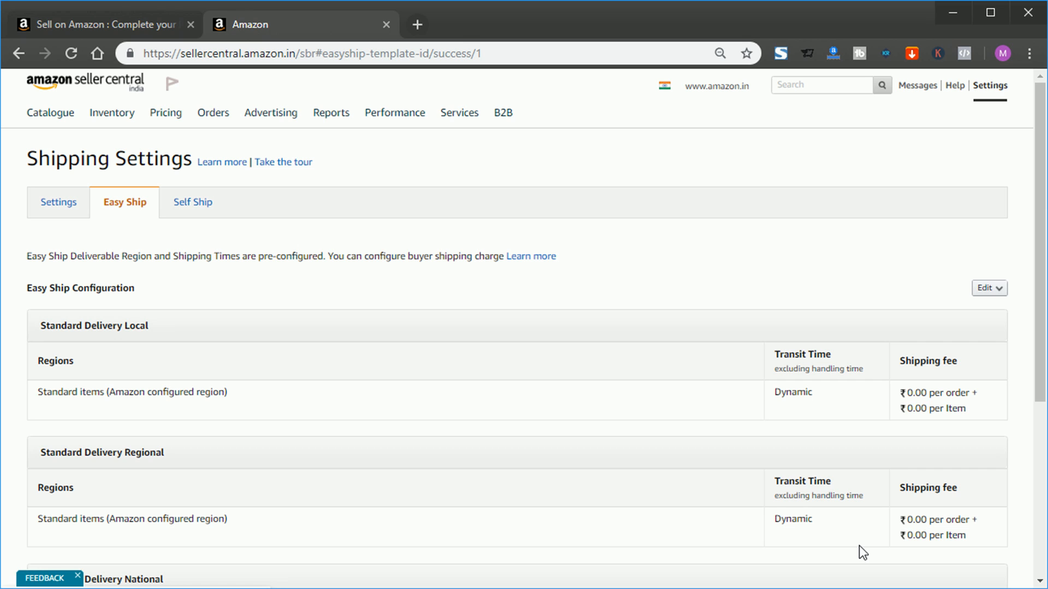
key(ctrl+w)
Step: Fill in the Bank Account Details section with the account holder's bank information and account type, and save it
click(847, 327)
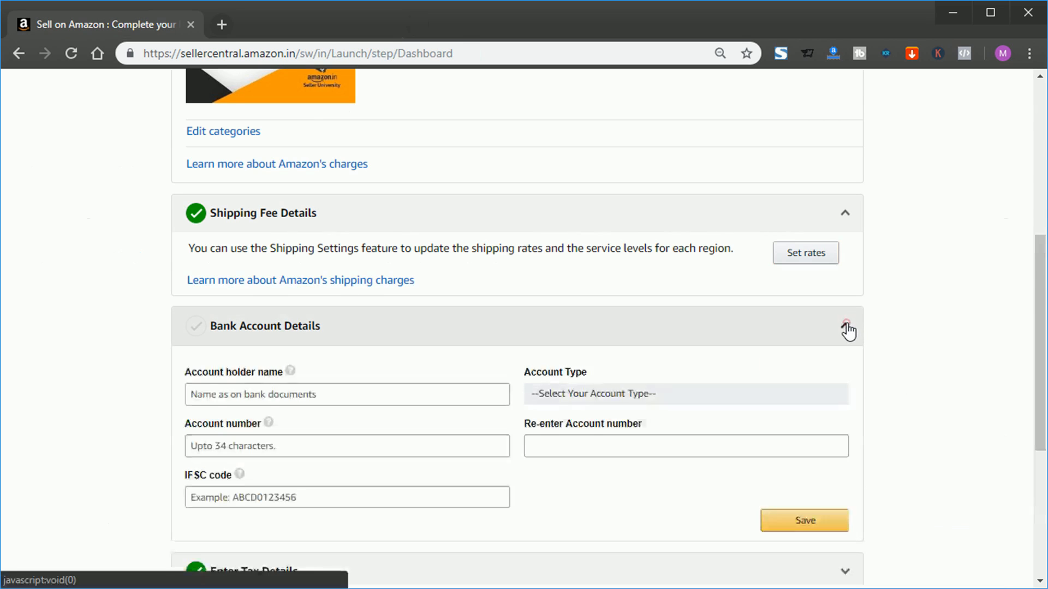
scroll(384, 423, down, 2)
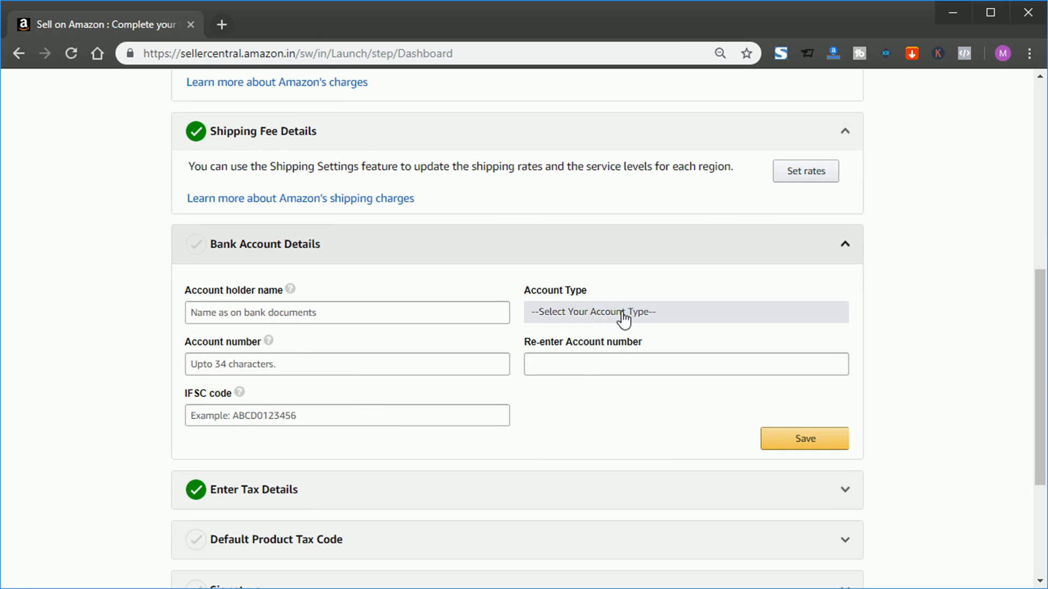
click(665, 319)
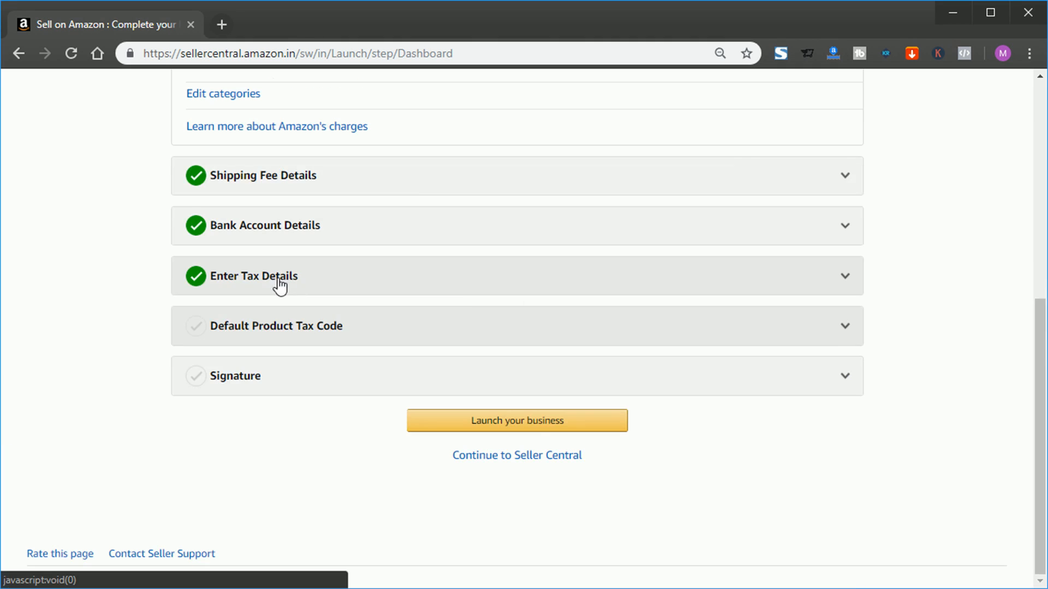
Step: Set the Default Product Tax Code to A_GEN_REDUCED (12%) and save it
click(845, 329)
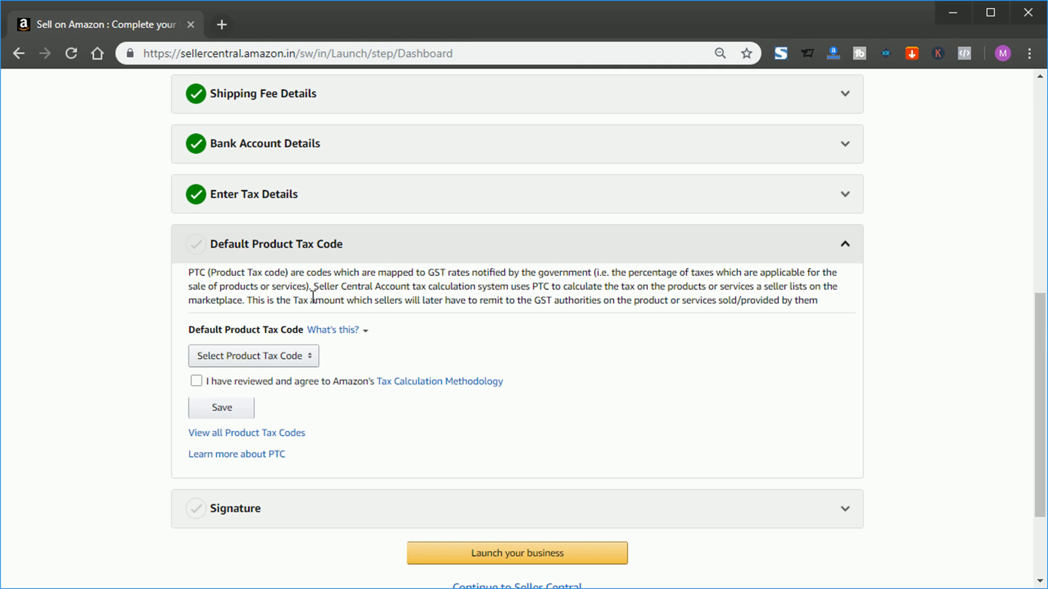
click(294, 357)
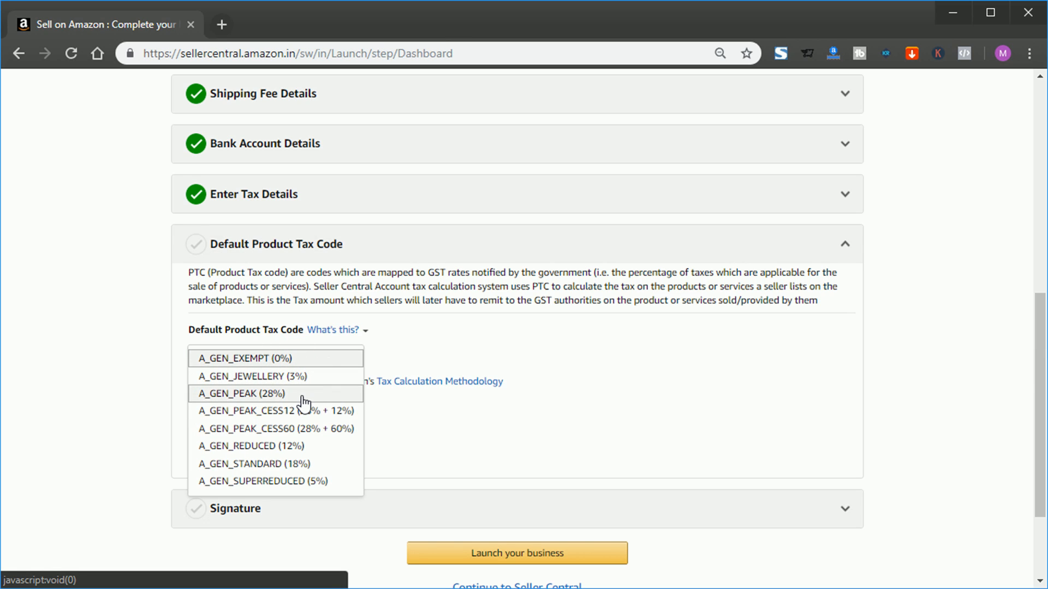
click(335, 447)
click(221, 429)
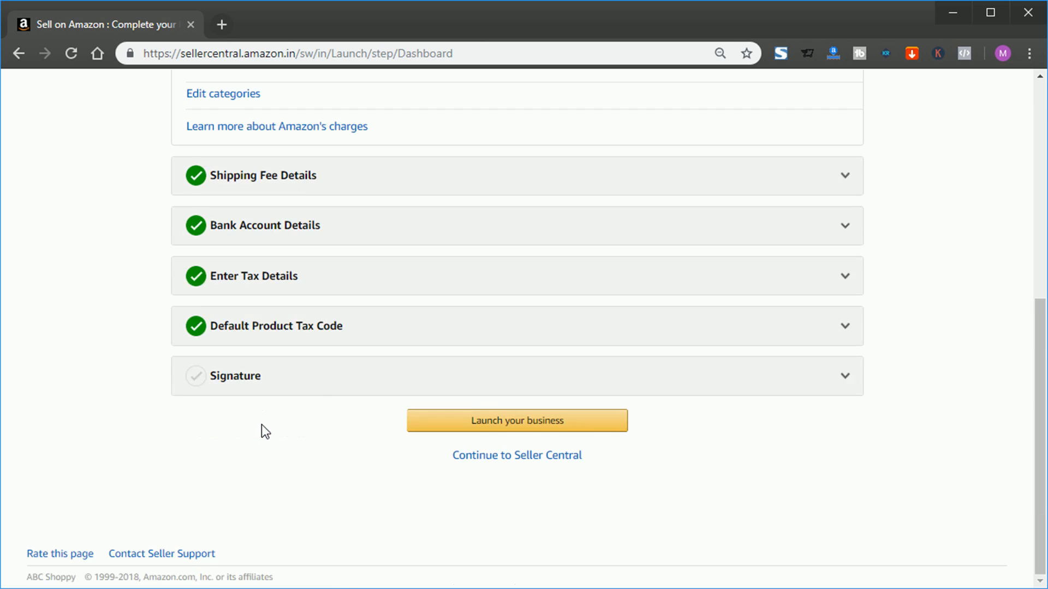
Step: Complete the Signature section and try to launch the business from the dashboard
click(319, 376)
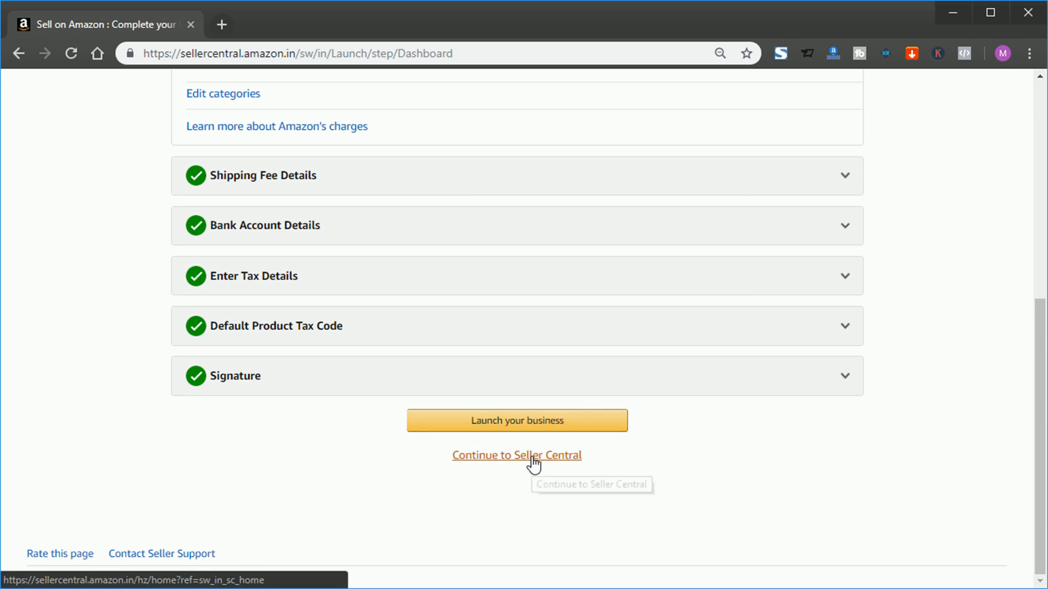
click(537, 427)
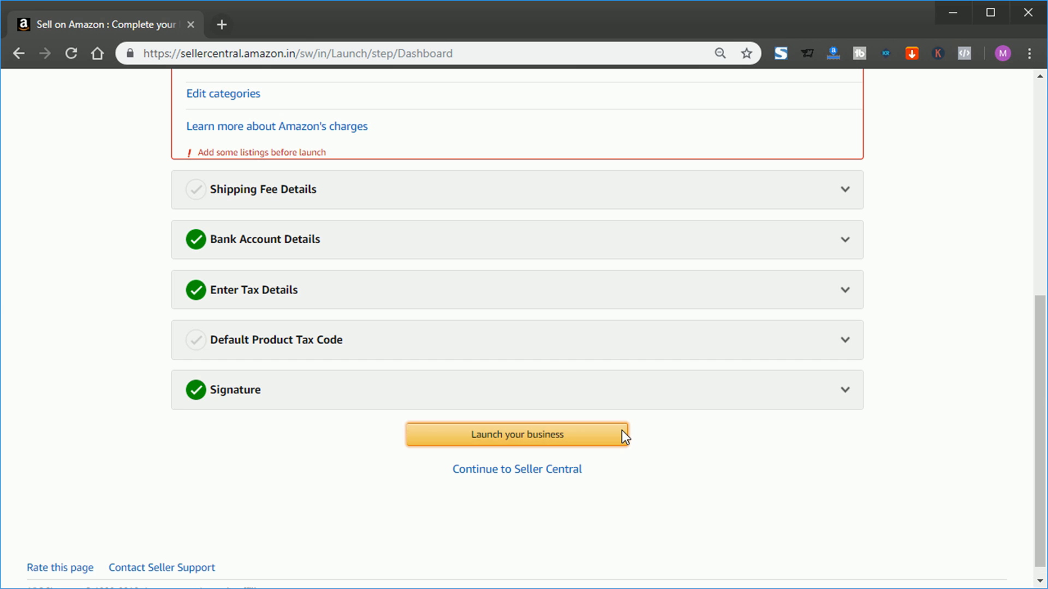
scroll(546, 371, up, 3)
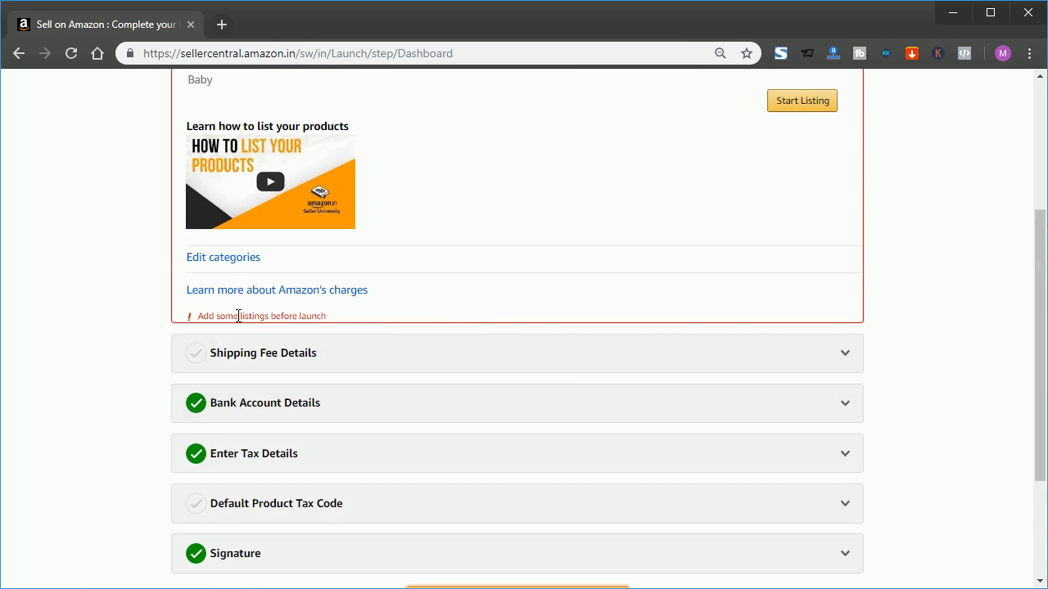
scroll(342, 391, up, 1)
scroll(342, 393, down, 4)
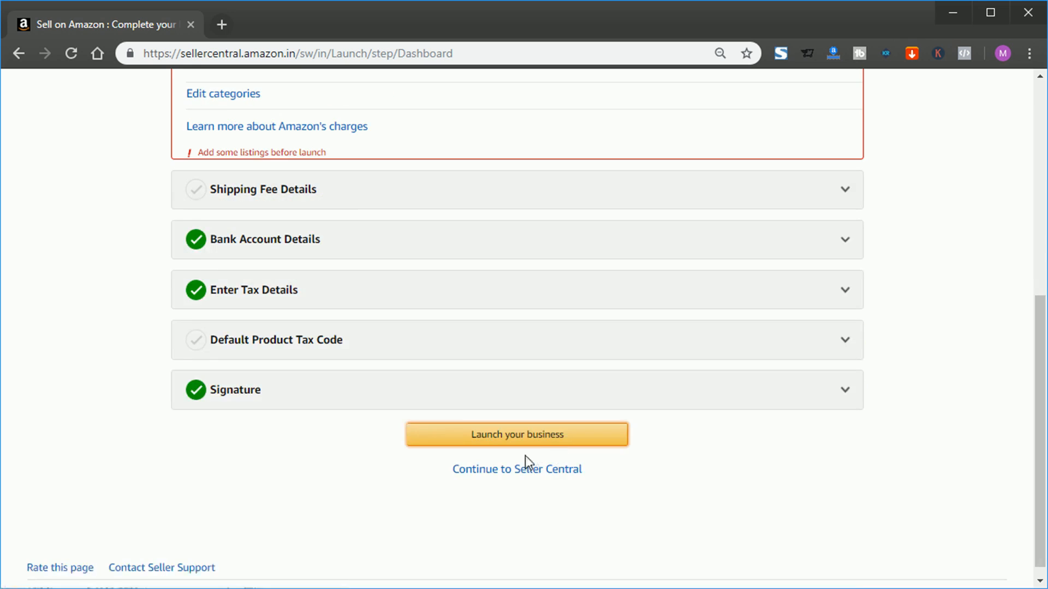
Step: Continue to Seller Central and look through the options under Catalogue, Inventory, Pricing, Orders, Advertising, Reports, Performance, Services and B2B
click(512, 471)
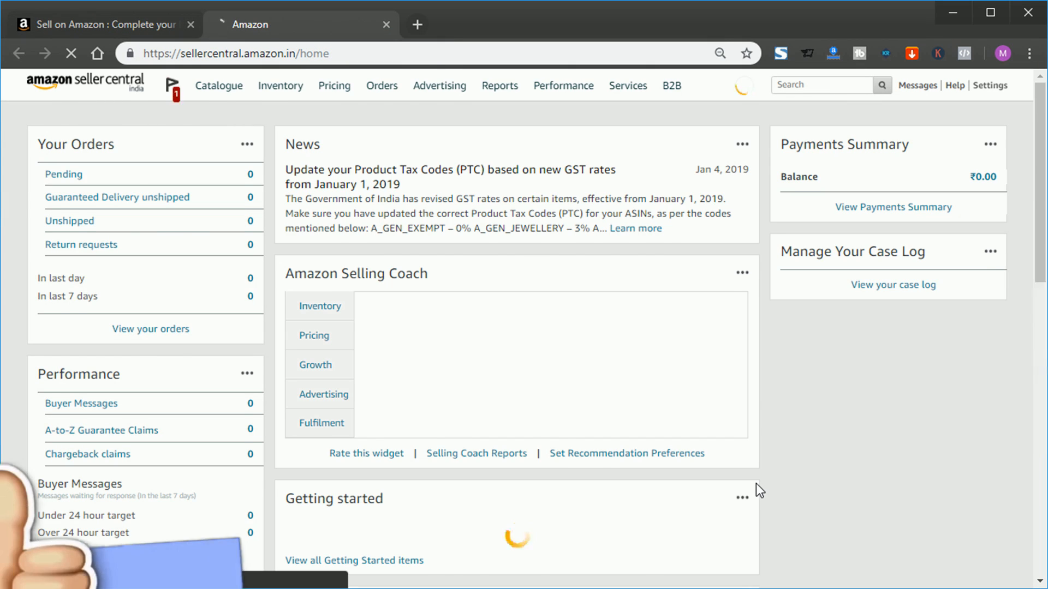
mouse_move(54, 120)
mouse_move(111, 115)
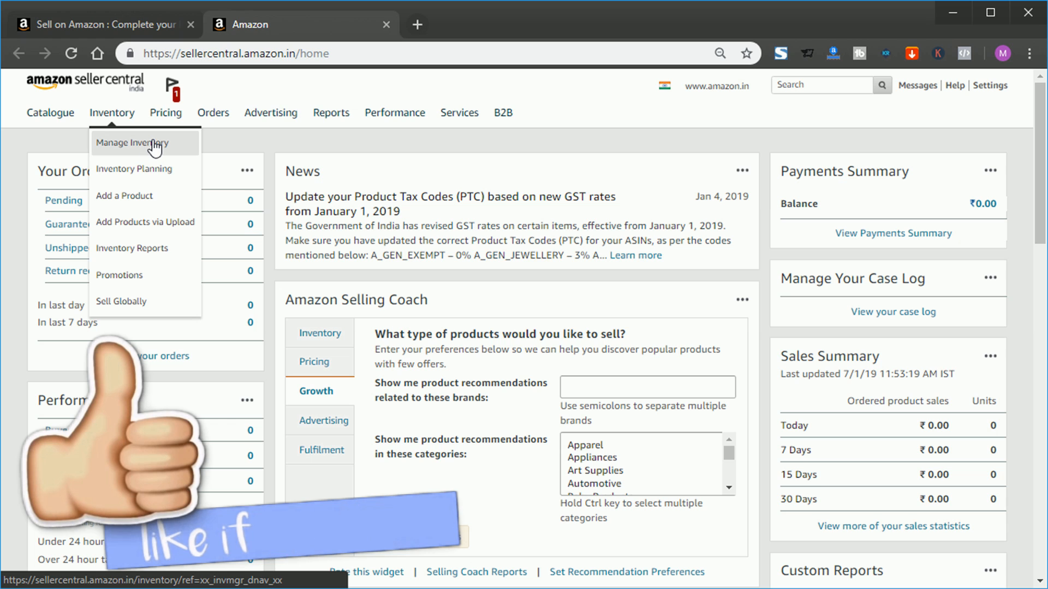
mouse_move(166, 121)
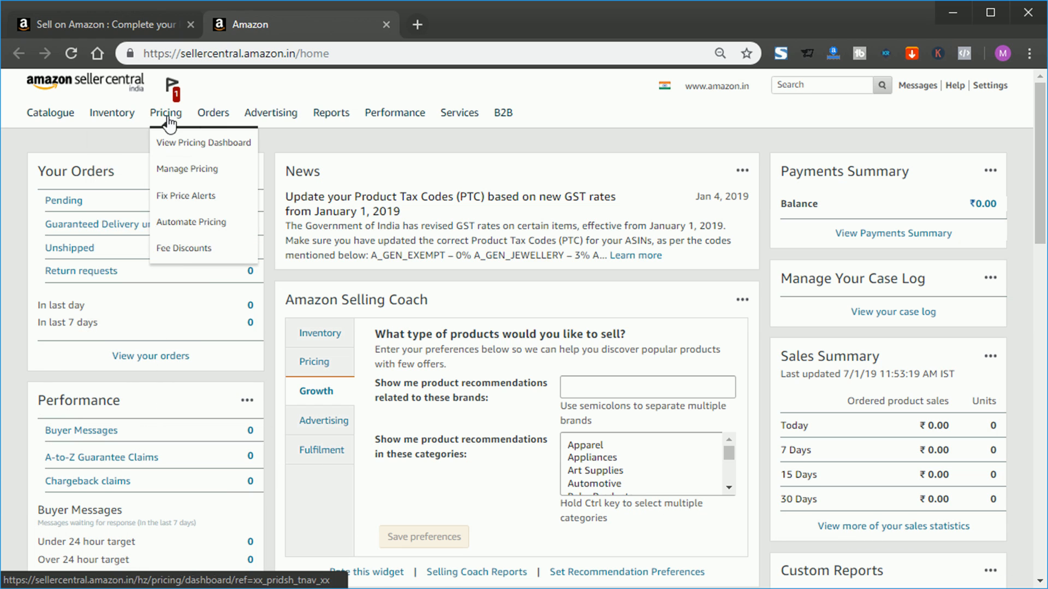
mouse_move(214, 119)
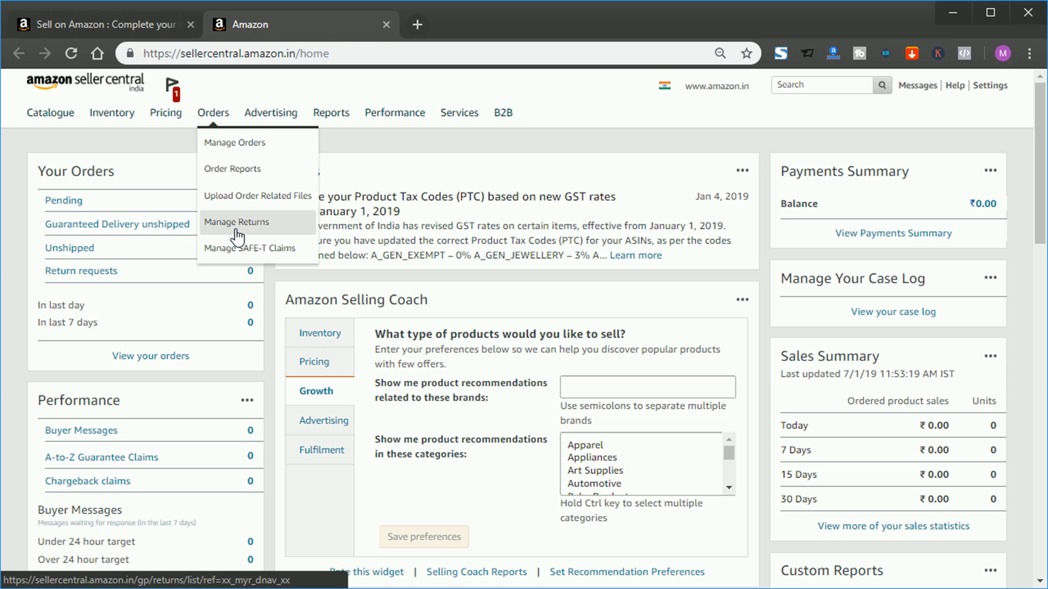
mouse_move(277, 122)
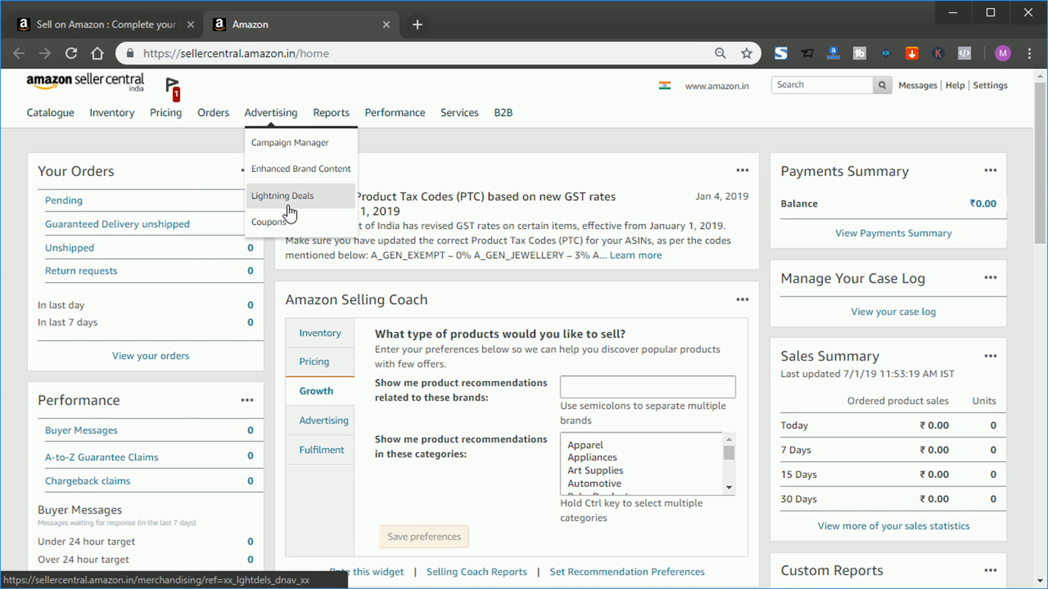
mouse_move(331, 130)
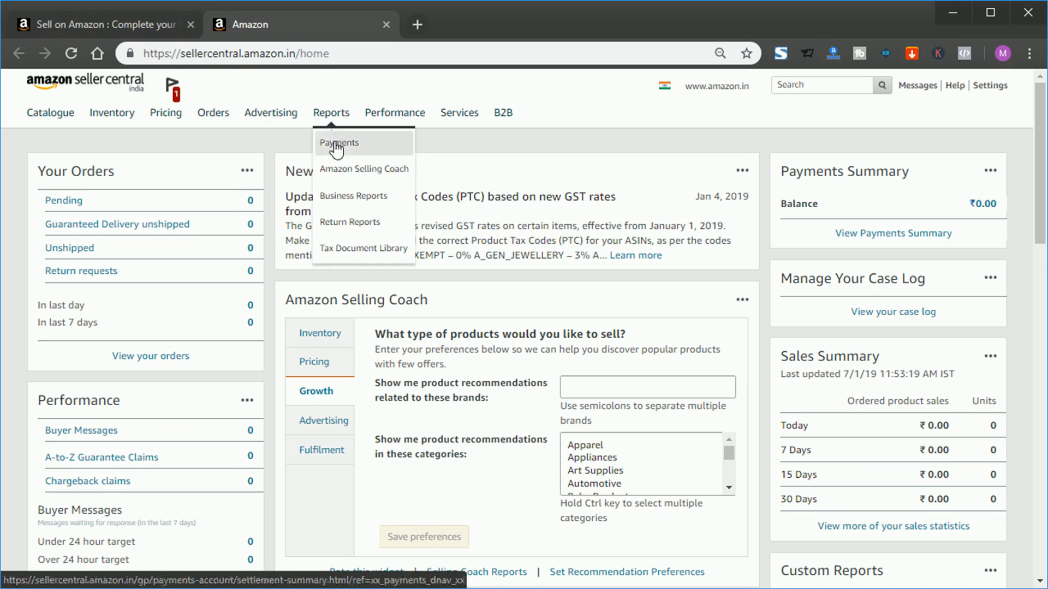
mouse_move(414, 113)
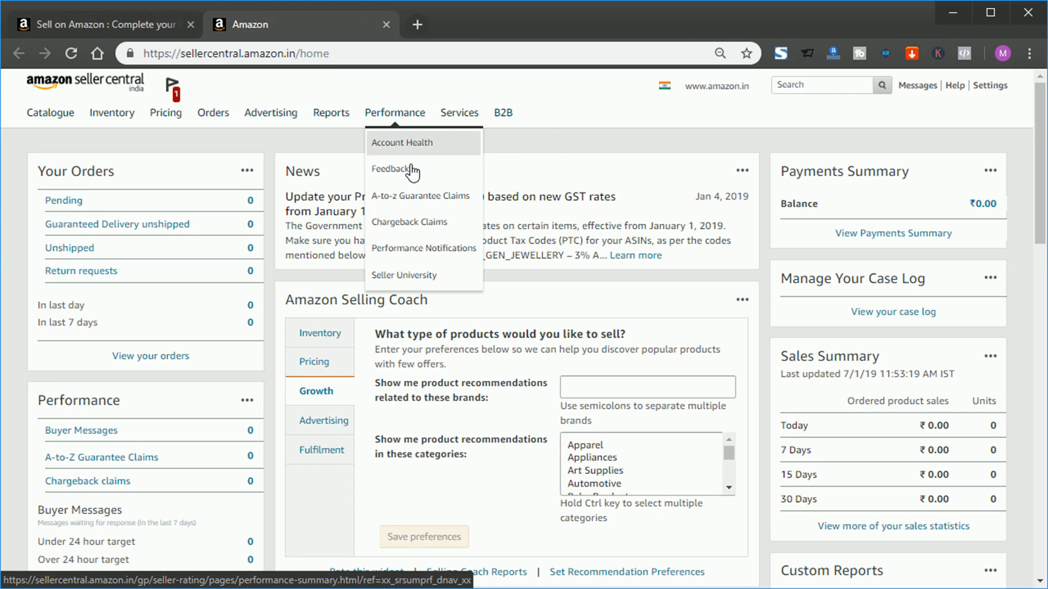
mouse_move(463, 117)
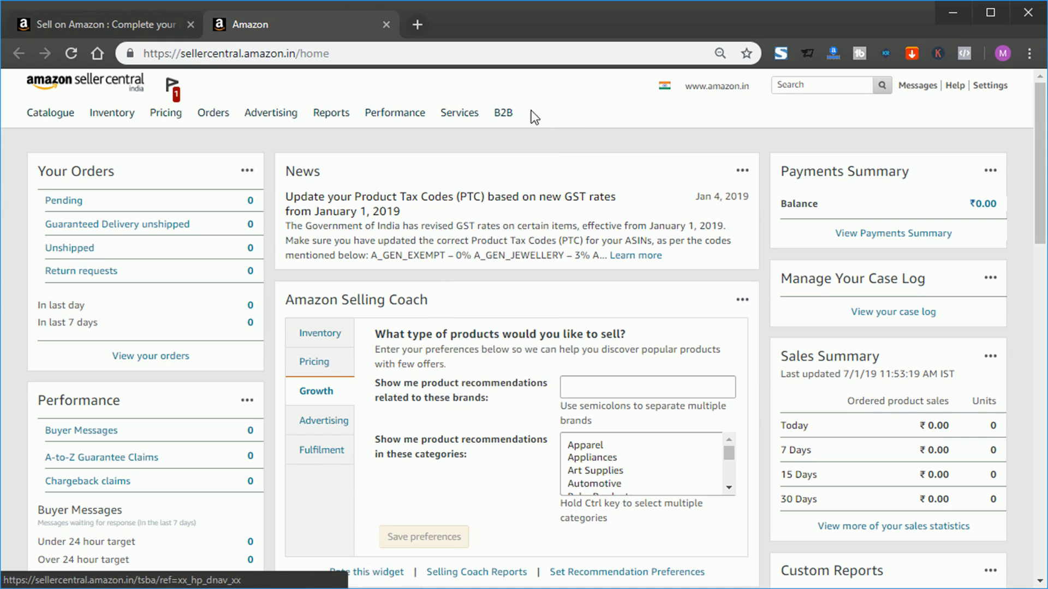
mouse_move(527, 115)
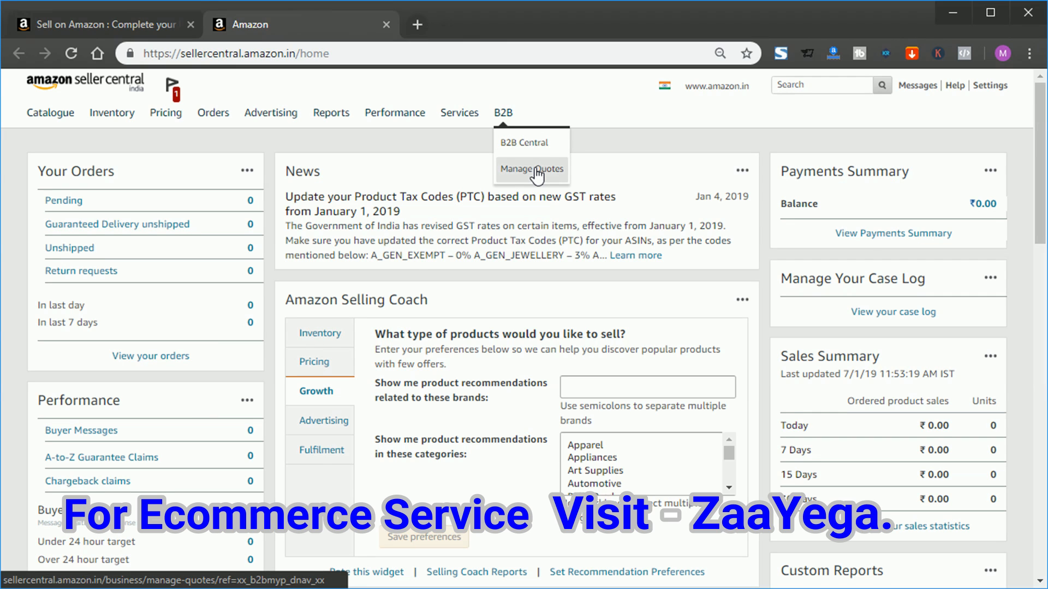
Step: Go live from Activate Account Now in the home page's Getting started section and review the launch checklist, closing the extra blank page
scroll(731, 303, down, 5)
scroll(733, 306, up, 5)
scroll(733, 307, up, 1)
scroll(726, 292, down, 9)
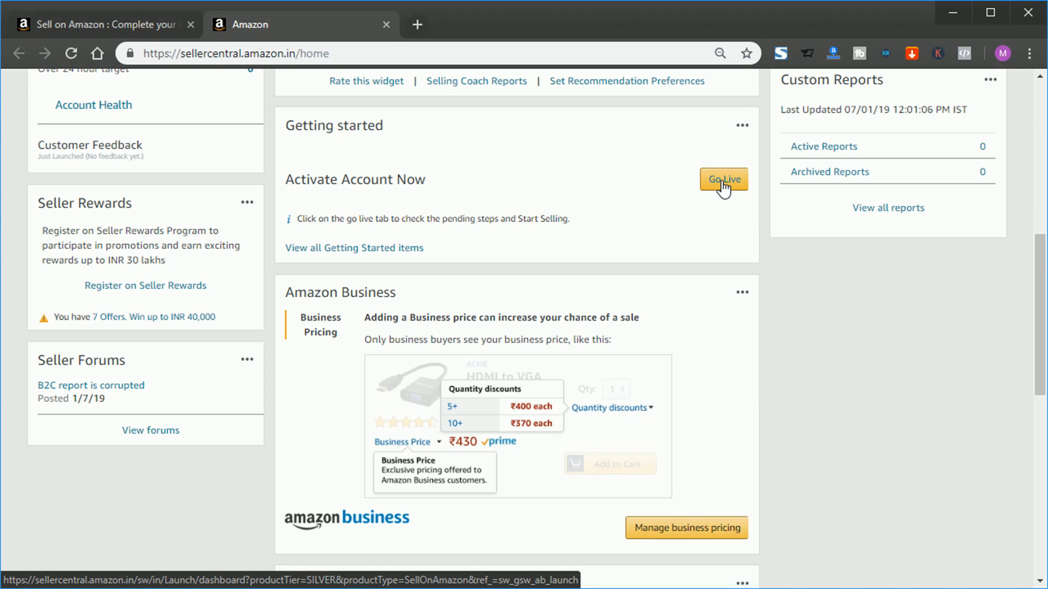
click(725, 180)
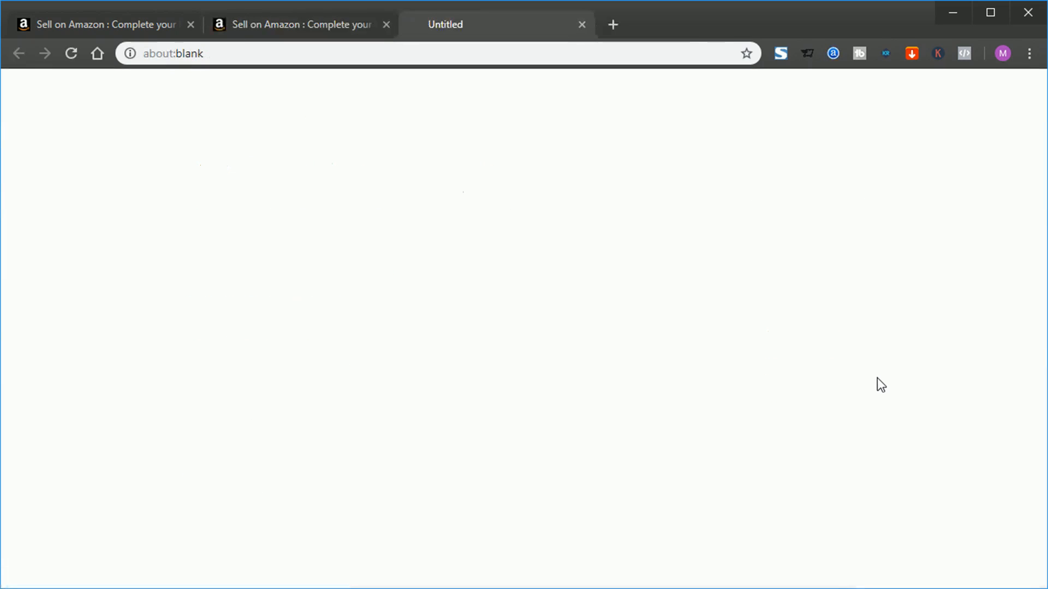
click(583, 25)
scroll(820, 287, down, 3)
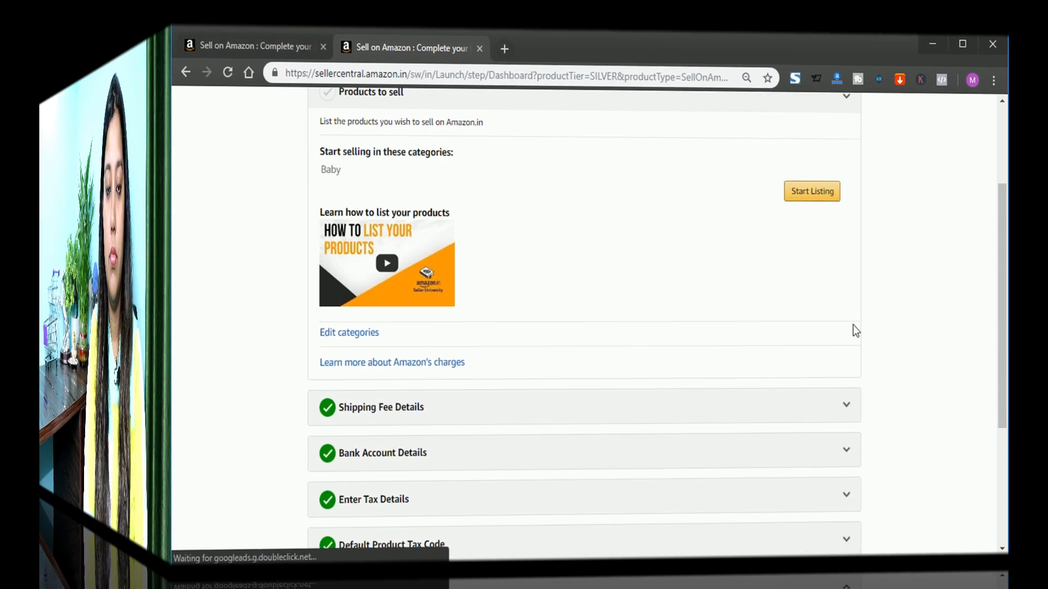